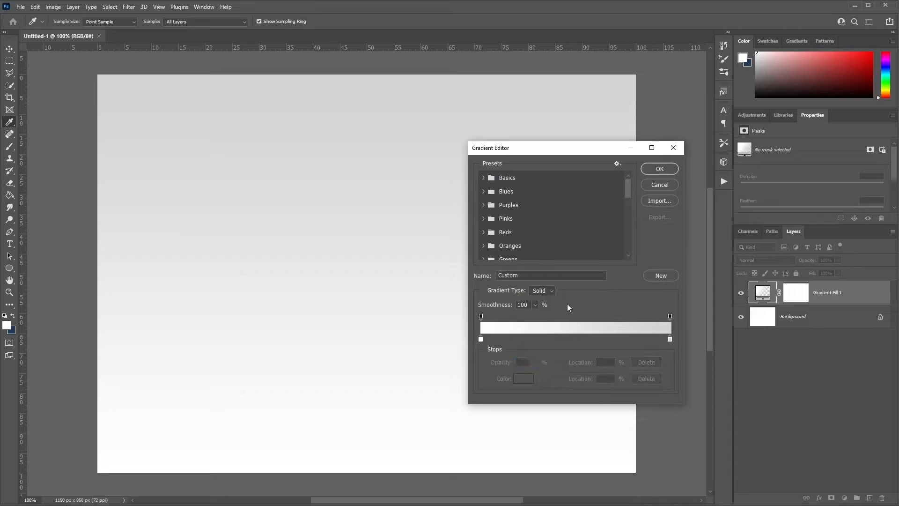
Step: Accept the white-to-light-grey gradient and set the gradient fill to Radial style with a scale of 255%
click(481, 316)
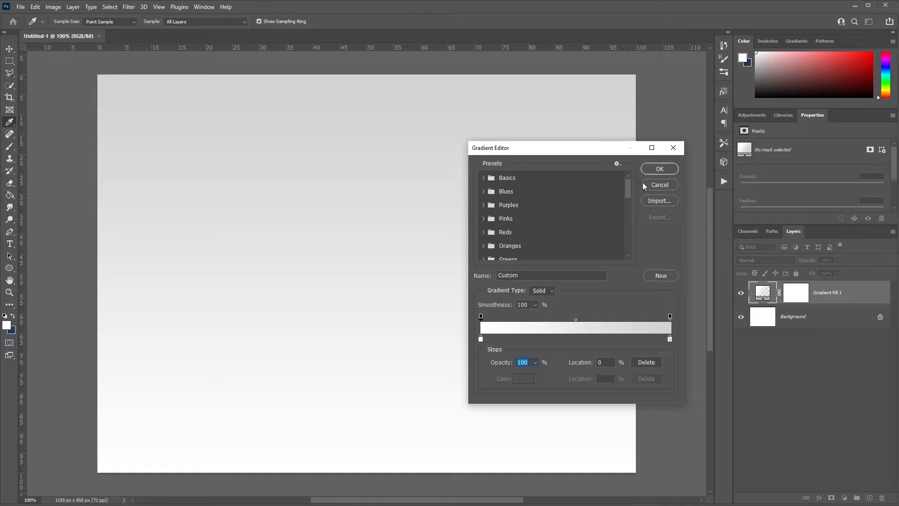
click(659, 169)
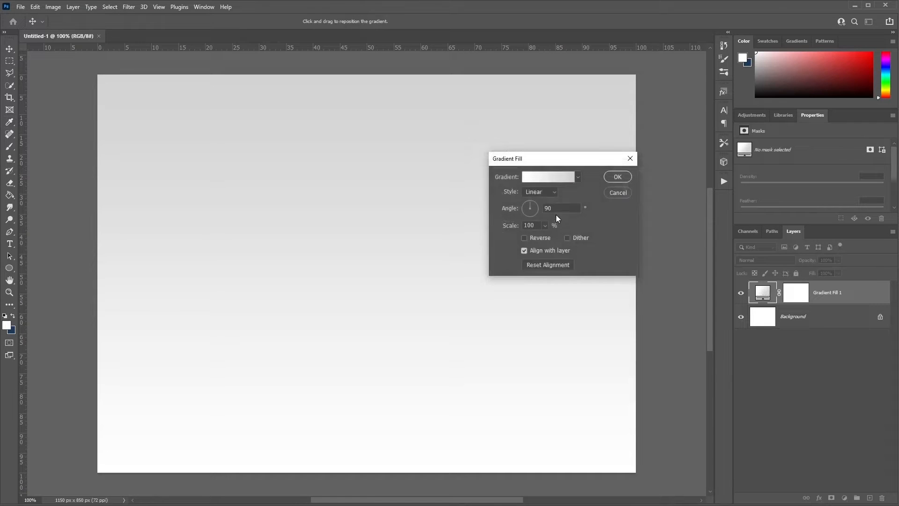
click(552, 194)
click(540, 210)
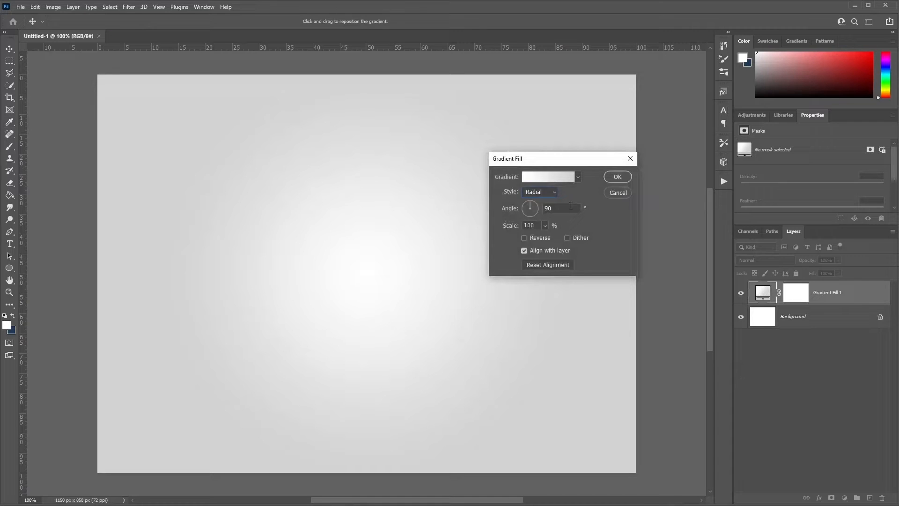
double_click(538, 227)
text(255)
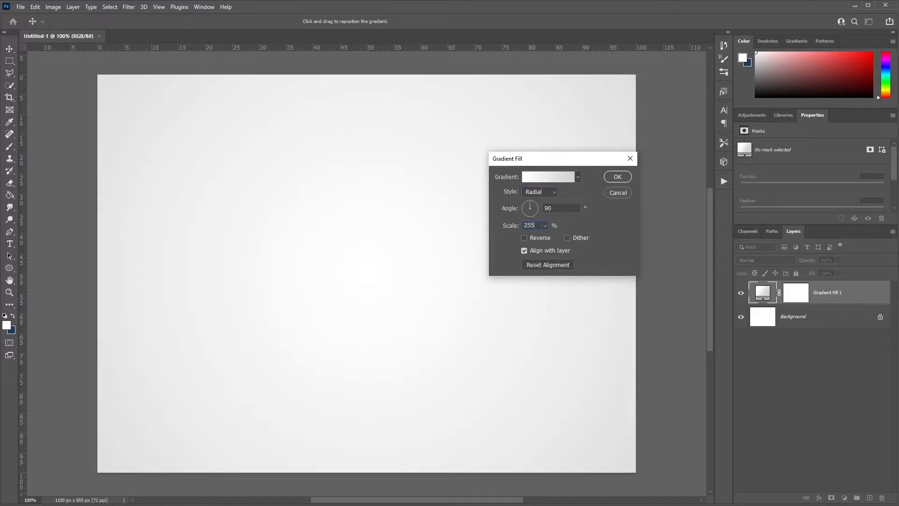
click(617, 176)
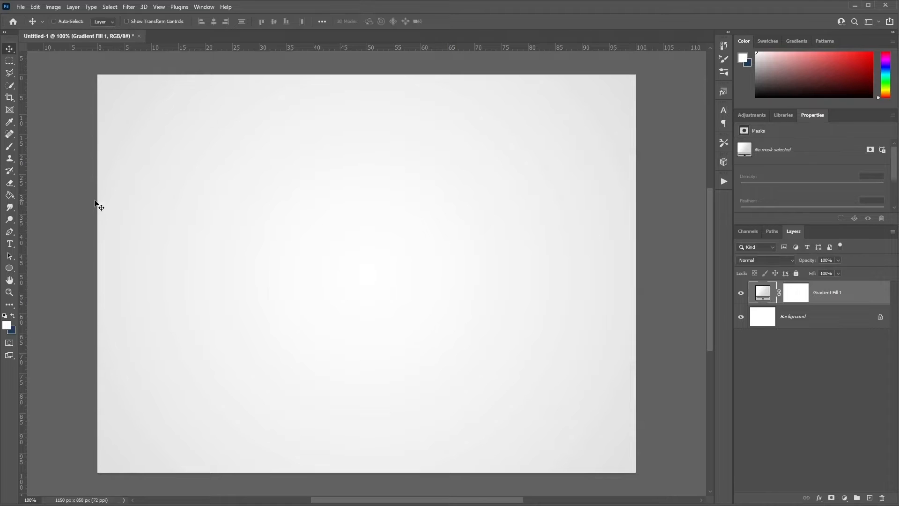
Step: Add a text layer reading "Love" in the upper middle of the canvas
click(11, 248)
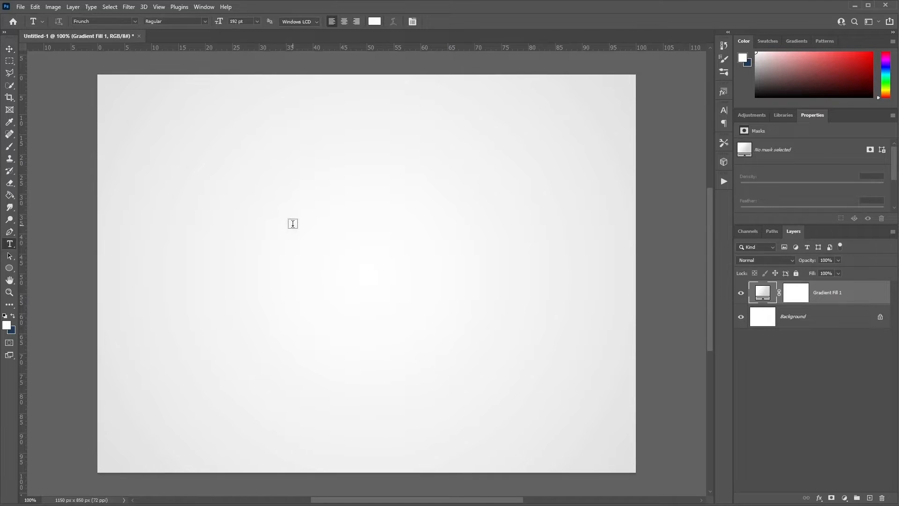
click(292, 224)
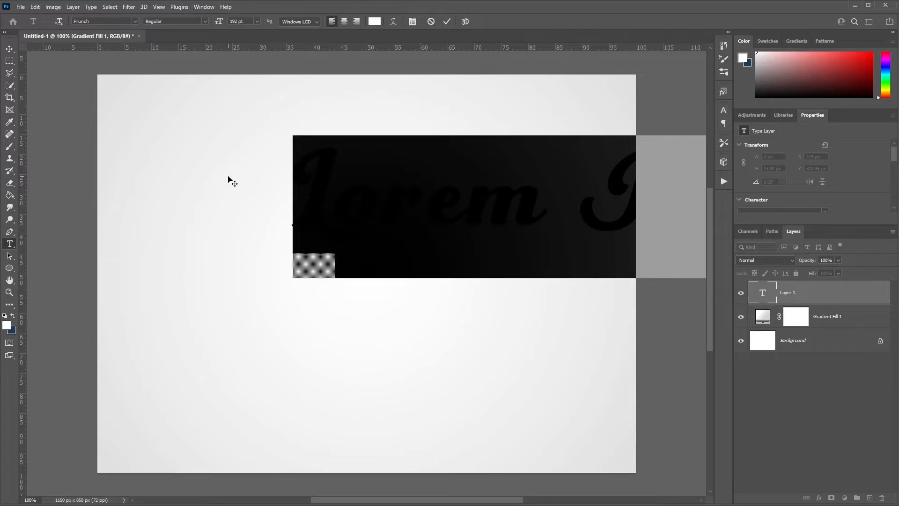
text(love)
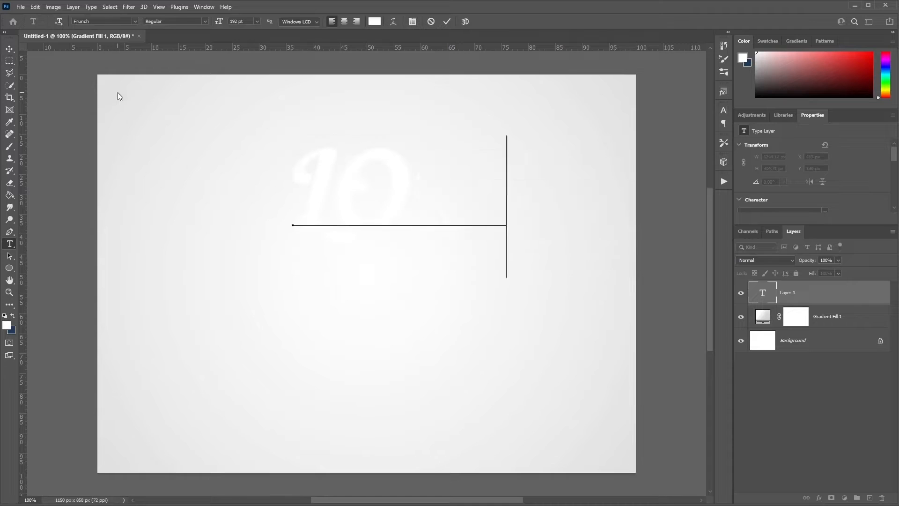
key(BackSpace)
key(BackSpace)
key(BackSpace)
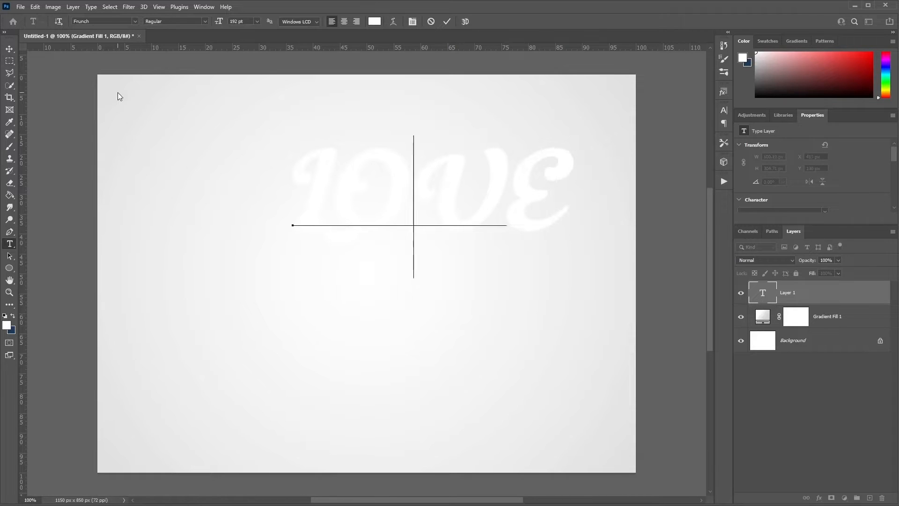
text(ove)
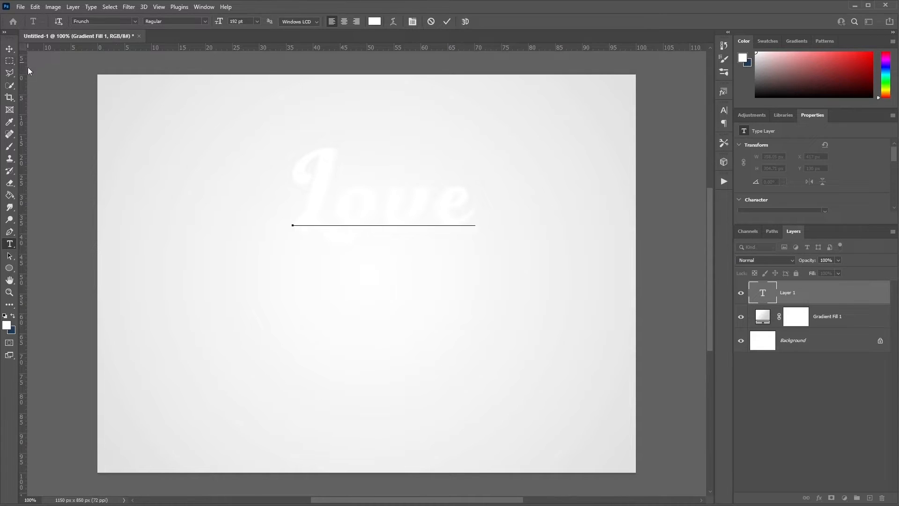
click(10, 49)
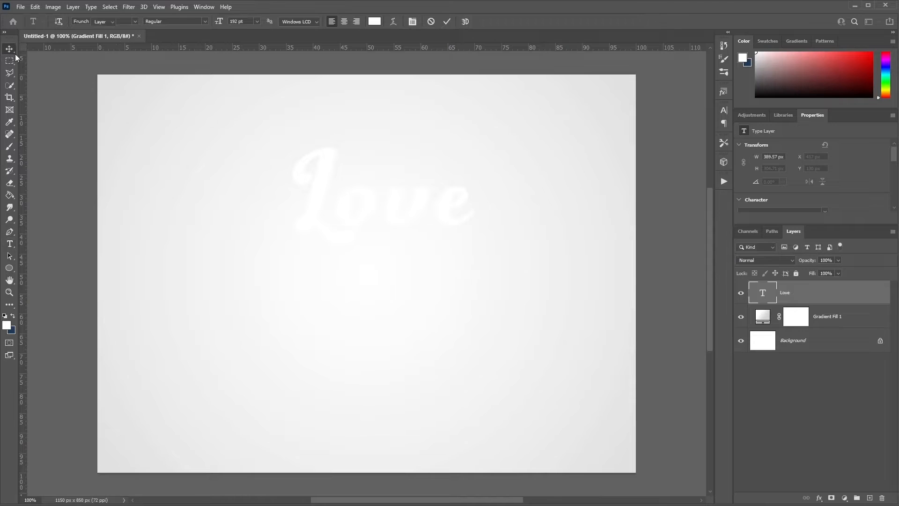
Step: Change the colour of the "Love" text to dark grey #303030
double_click(771, 296)
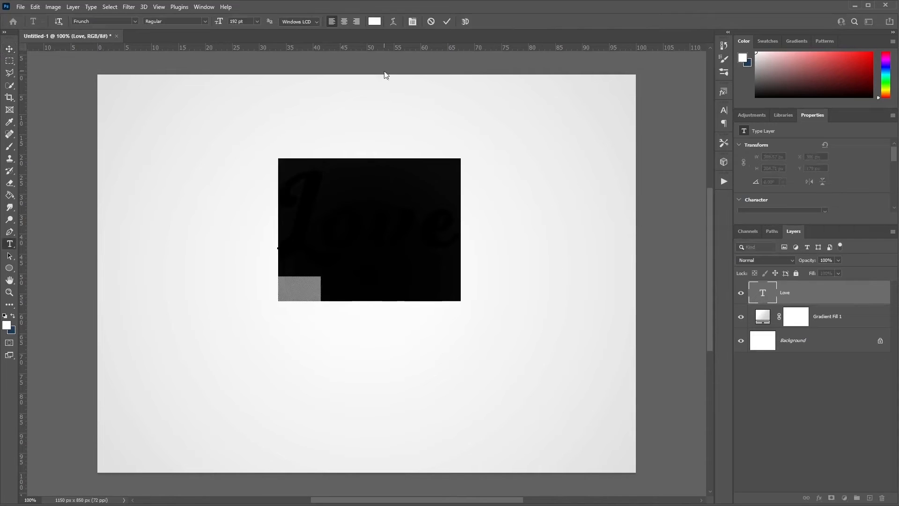
click(375, 21)
text(303030)
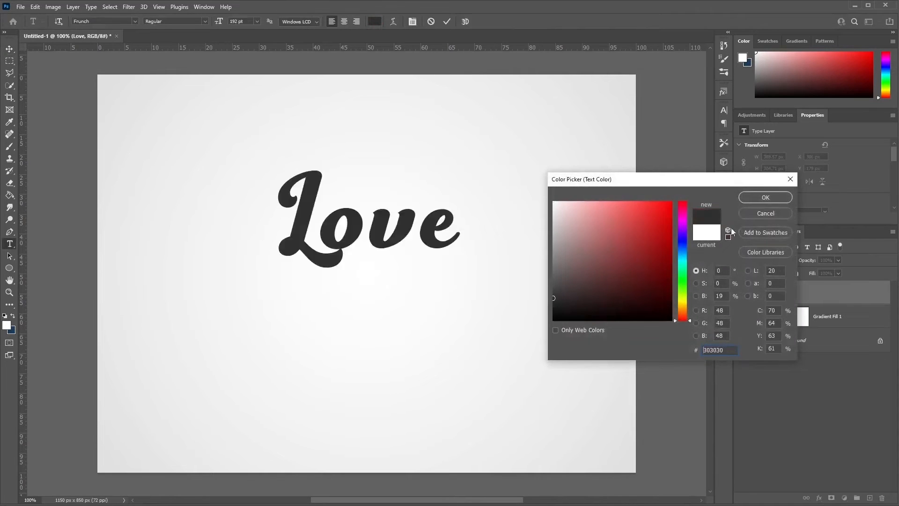
click(771, 199)
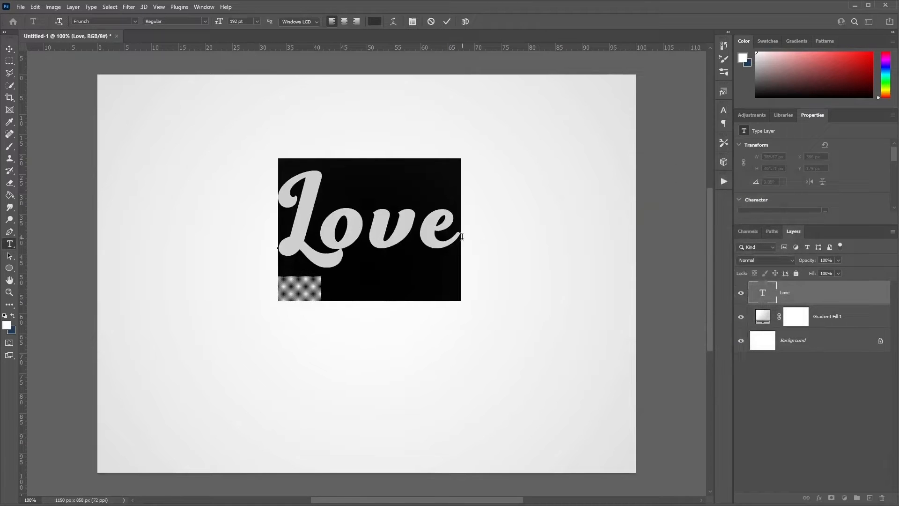
click(330, 221)
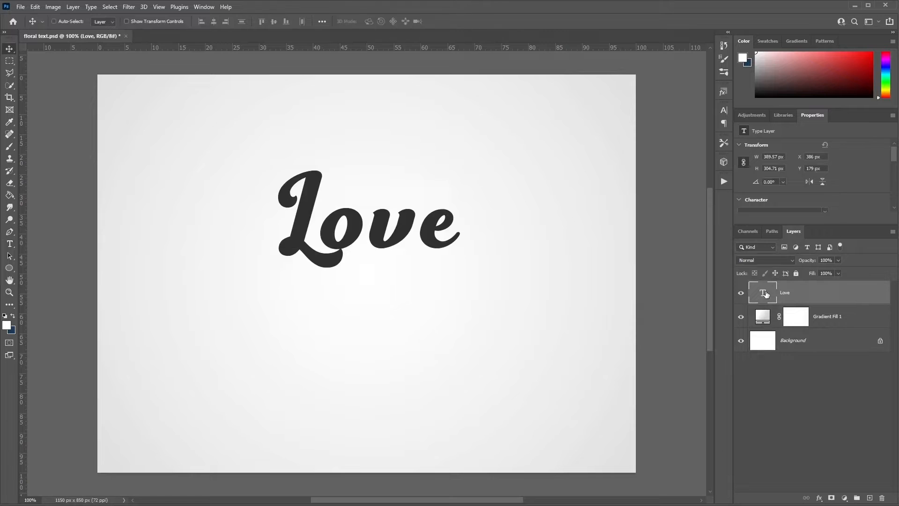
Step: Set the tracking of the letters "ove" in the Love text to 0
double_click(767, 294)
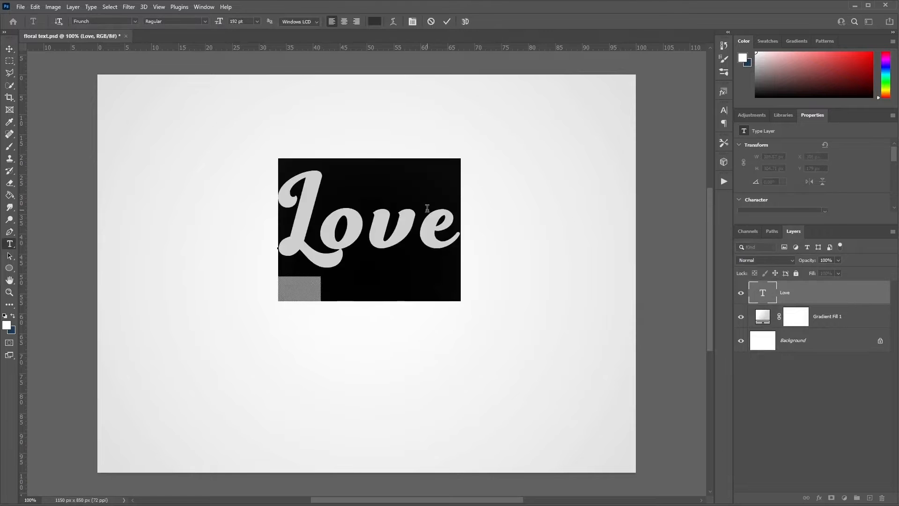
click(468, 219)
drag(322, 229, 449, 238)
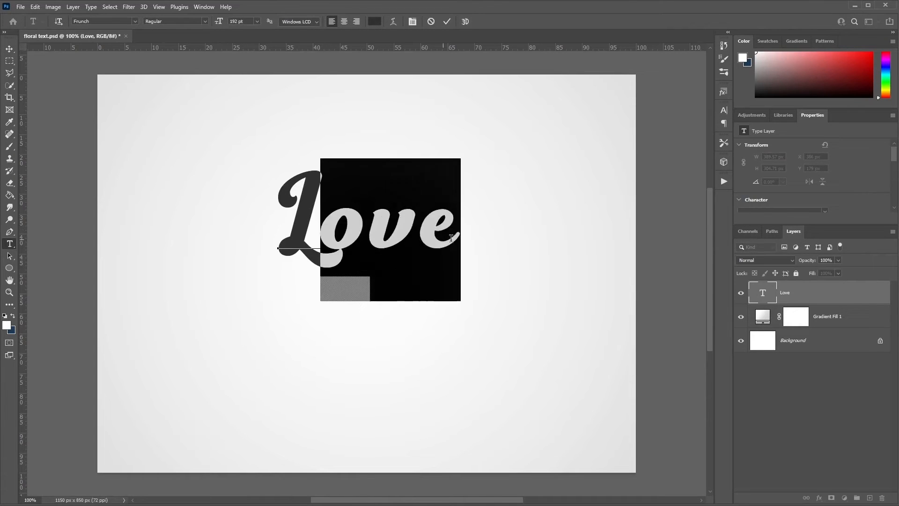
click(726, 114)
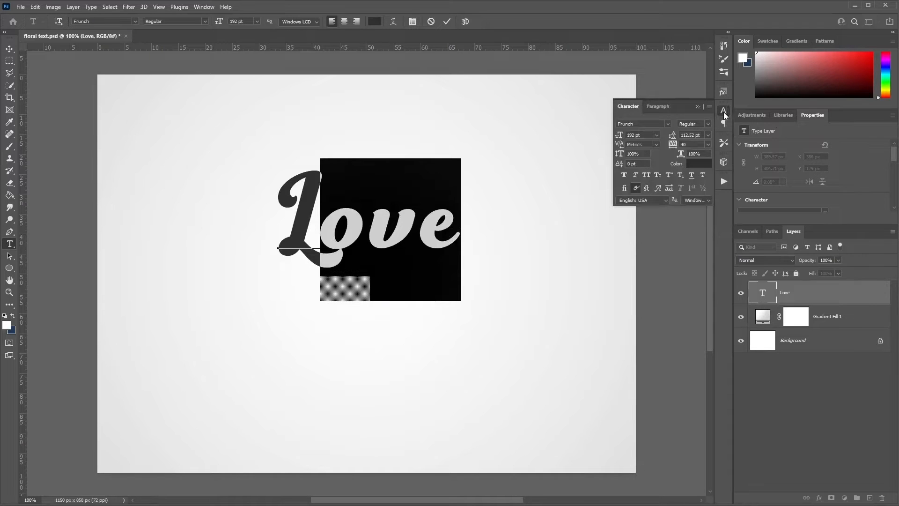
click(674, 145)
text(0)
key(Return)
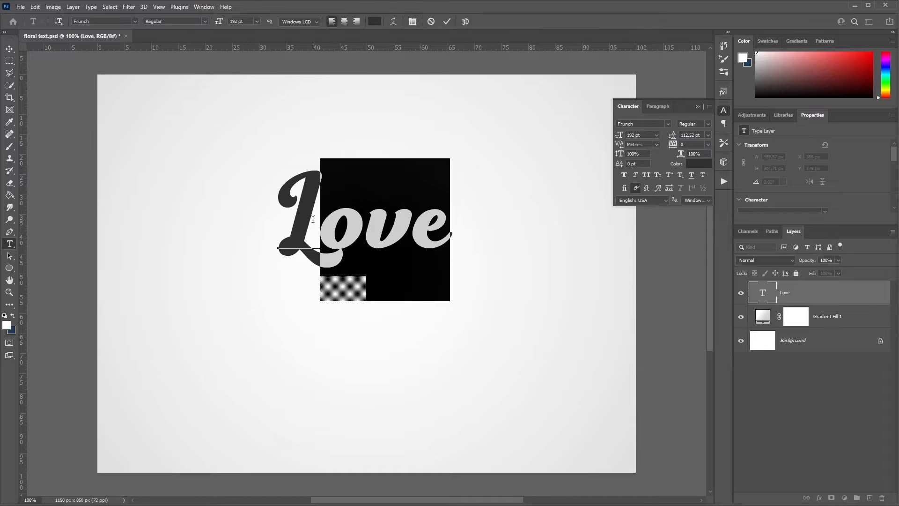
Step: Set the font size of the letter "L" to 320 pt
click(275, 217)
key(shift+Right)
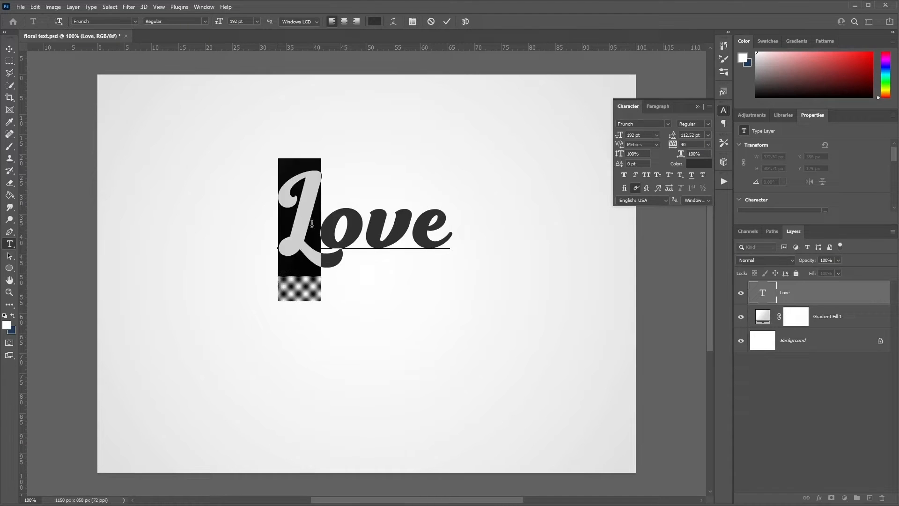
click(649, 136)
text(320)
key(Return)
Step: Set the font size of the letters "ove" to 380 pt
drag(360, 233, 488, 245)
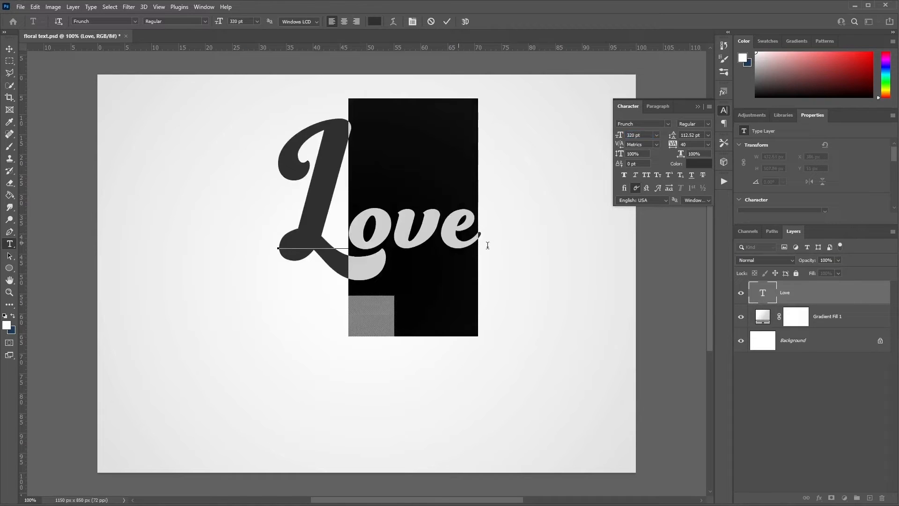
click(653, 135)
text(380)
key(Return)
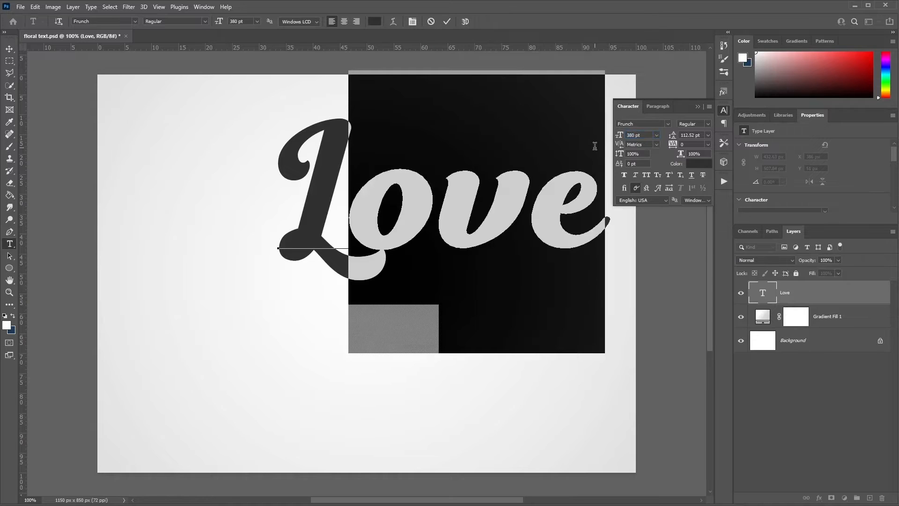
Step: Move the enlarged "Love" text to the middle of the canvas and close the character settings
click(12, 52)
drag(507, 201, 429, 272)
click(724, 110)
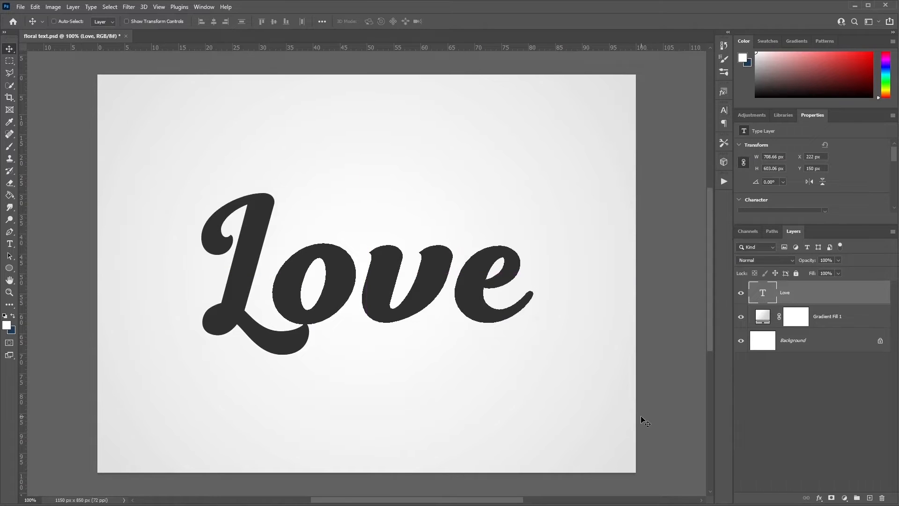
Step: Place the red-roses-in-a-glass-vase image above the text and enlarge it to about 145% so it fills the canvas
key(ctrl+minus)
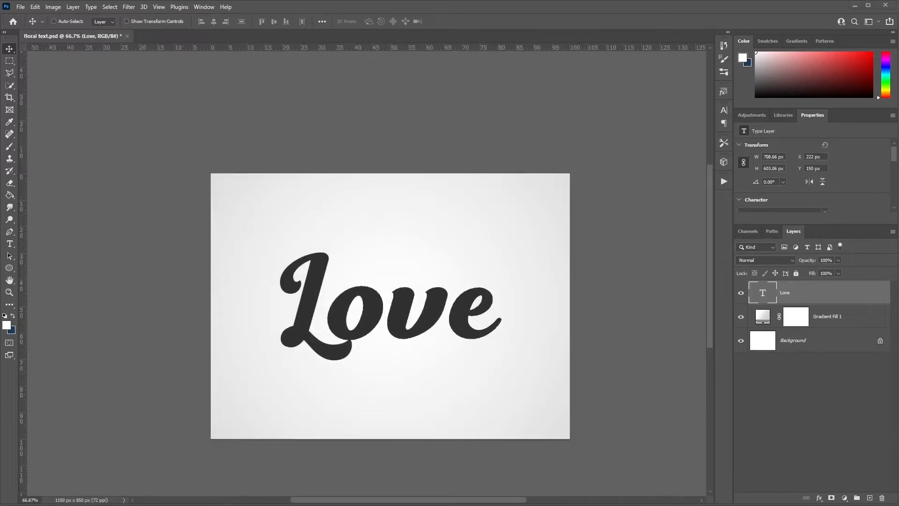
drag(620, 423, 457, 283)
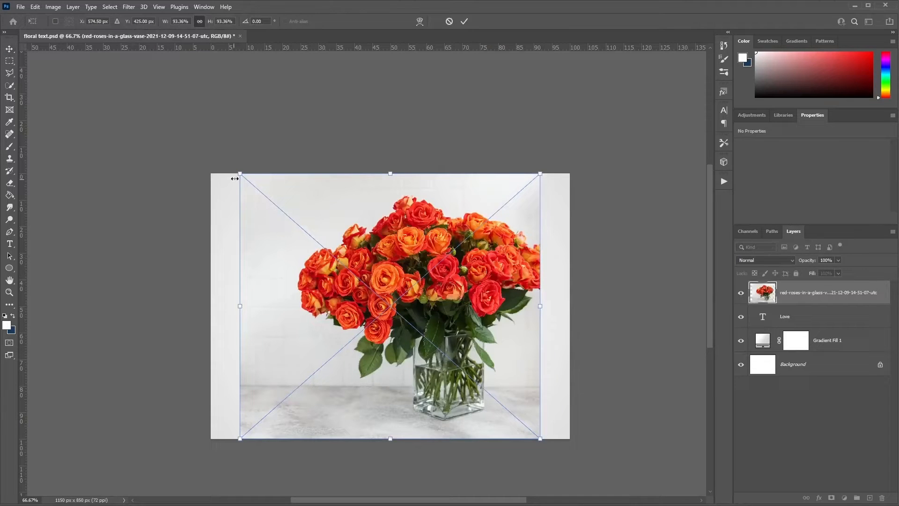
drag(240, 173, 66, 82)
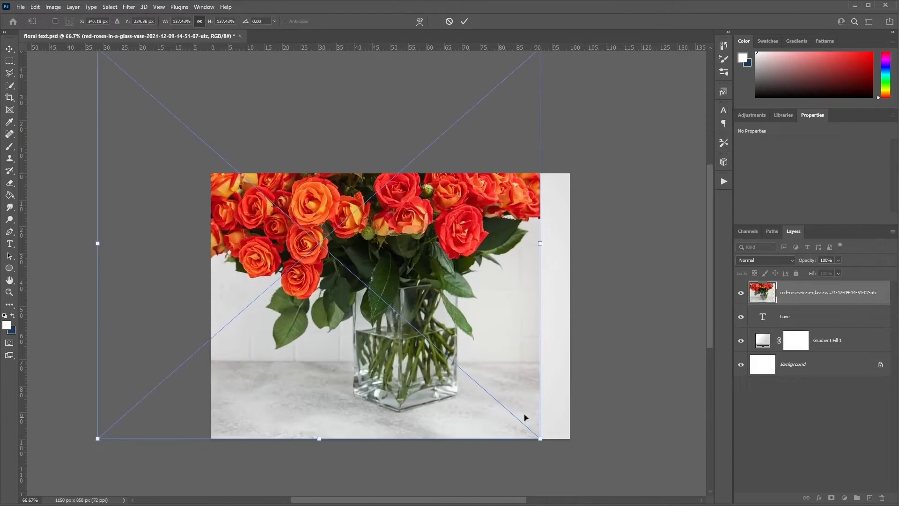
drag(470, 320, 499, 372)
drag(570, 493, 594, 494)
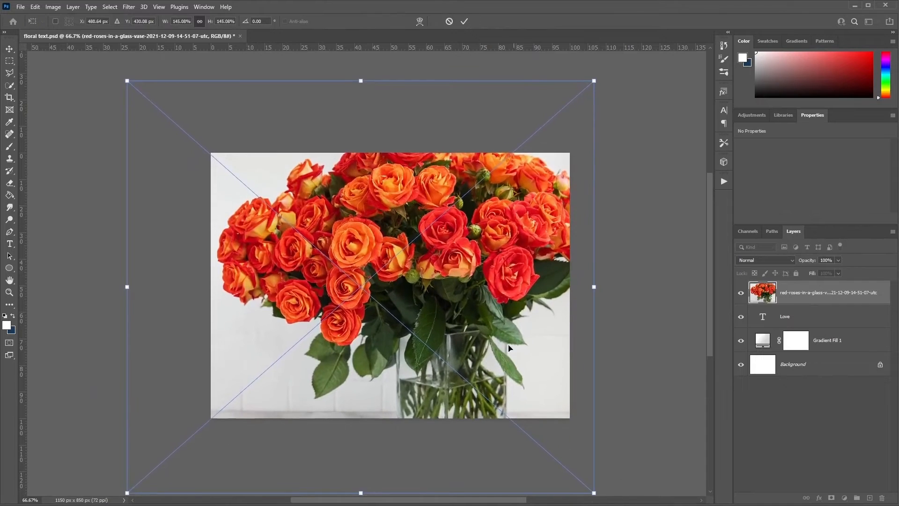
drag(499, 316, 492, 296)
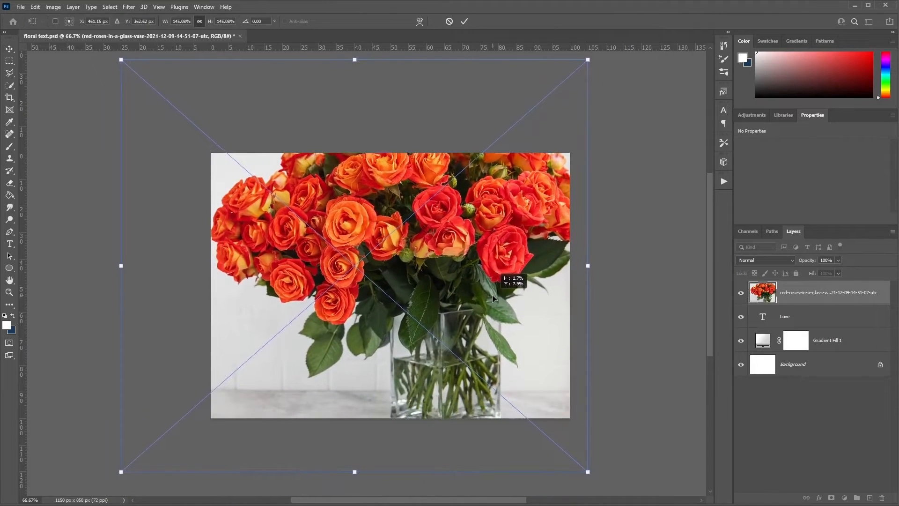
Step: Lower the roses layer's opacity to 60%, rotate the image about 9° clockwise and move the flowers over the text
click(837, 261)
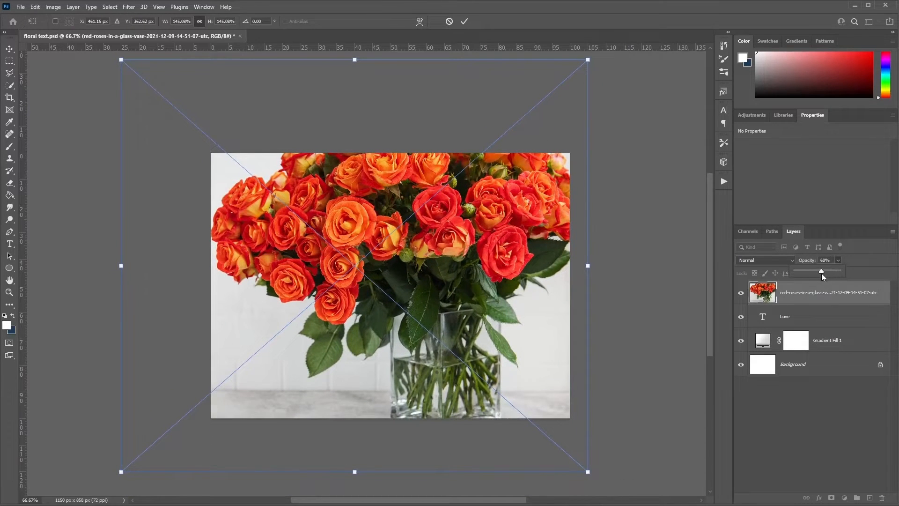
drag(493, 207, 490, 239)
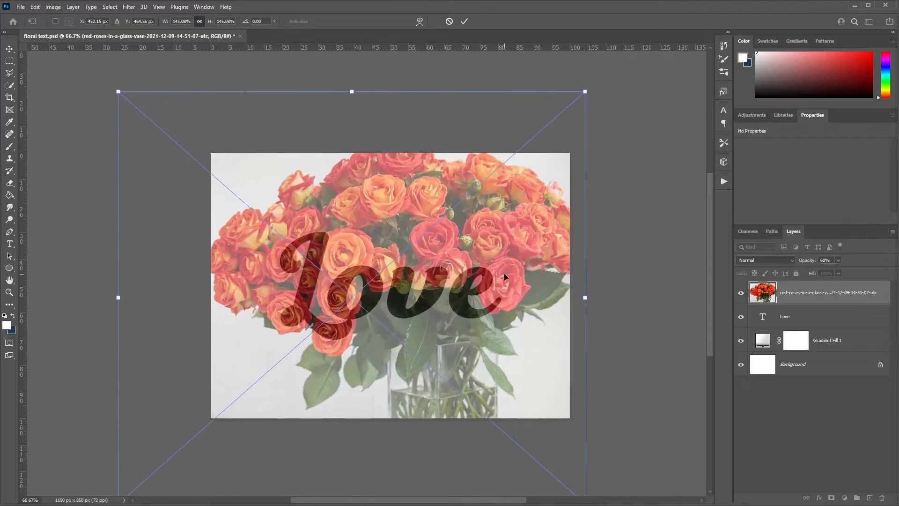
drag(601, 91, 621, 145)
drag(495, 241, 521, 279)
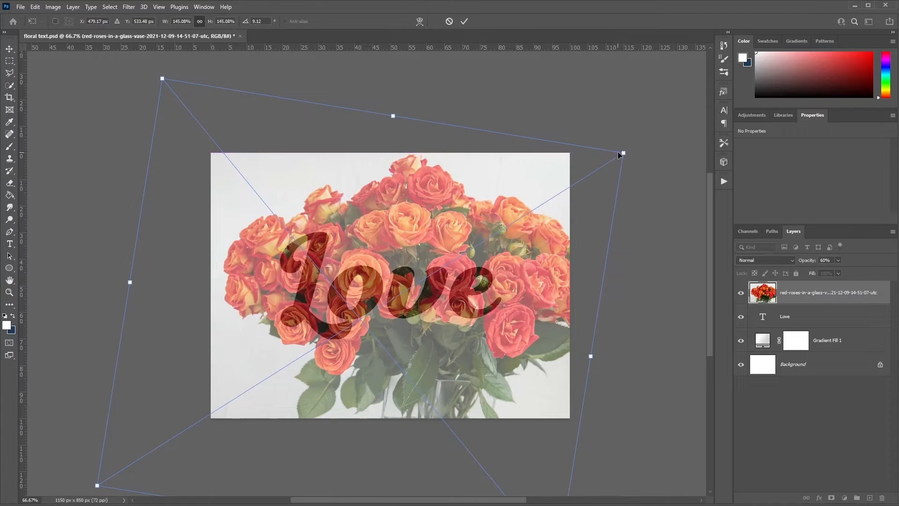
Step: Scale the roses image down to about 117%, reposition the flowers over the "Love" letters and apply the transformation
drag(621, 151, 575, 183)
drag(527, 266, 552, 246)
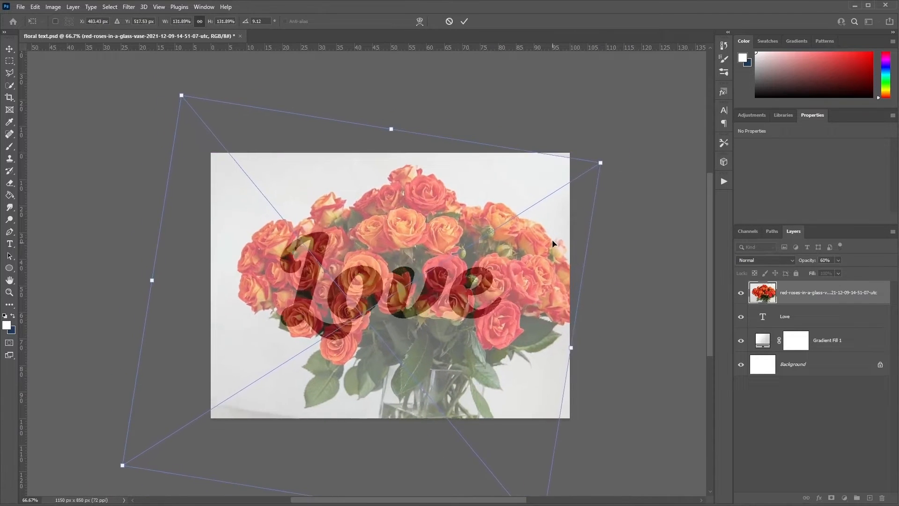
drag(121, 468, 155, 443)
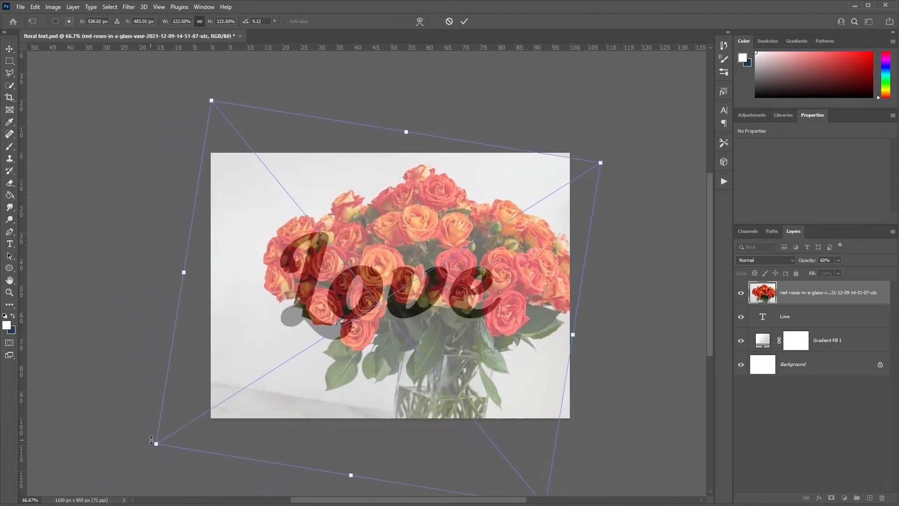
mouse_move(520, 315)
mouse_down()
mouse_move(515, 323)
mouse_move(513, 314)
mouse_up()
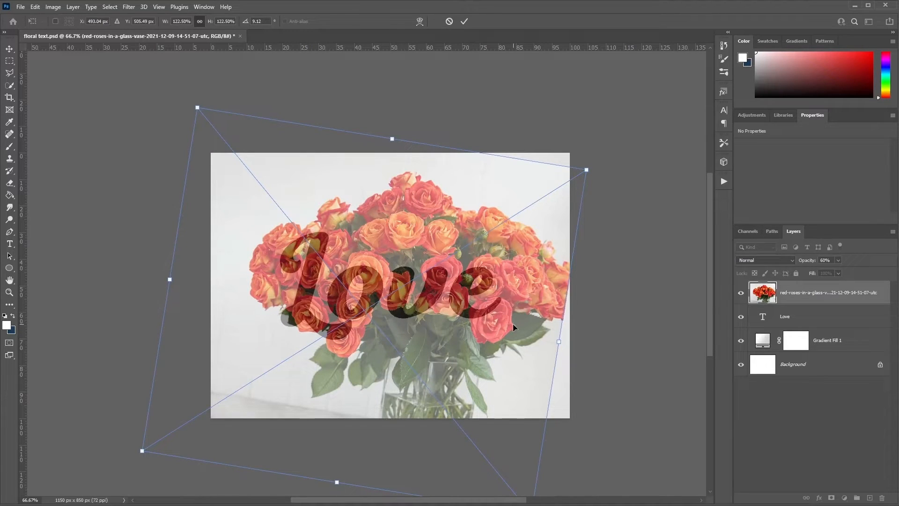
drag(513, 324, 543, 340)
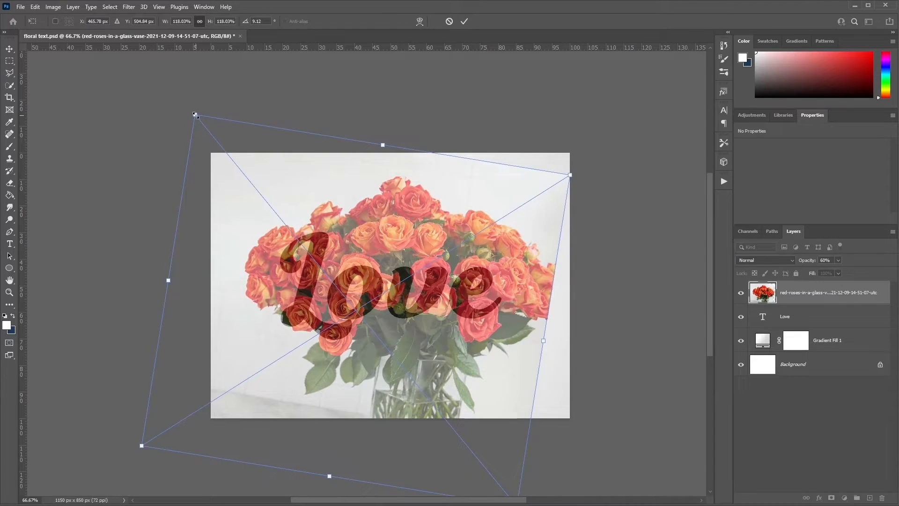
drag(194, 114, 198, 115)
drag(453, 272, 453, 271)
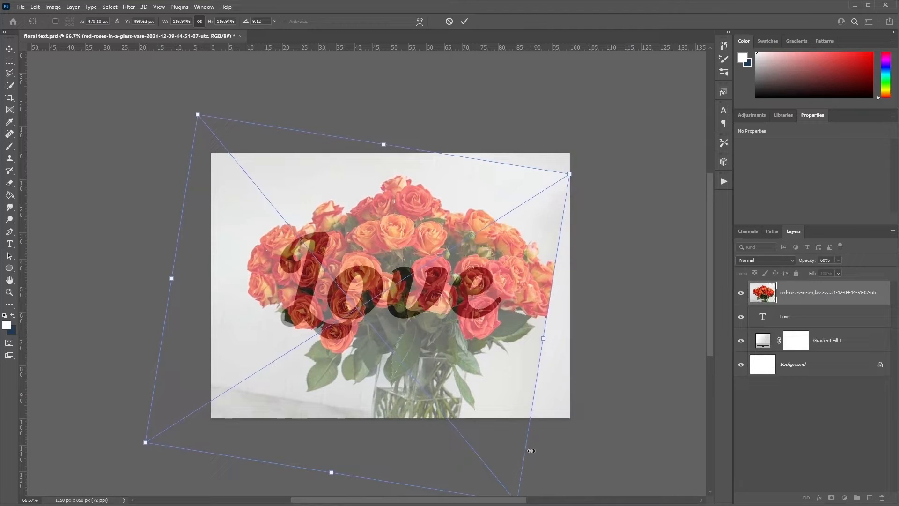
click(465, 22)
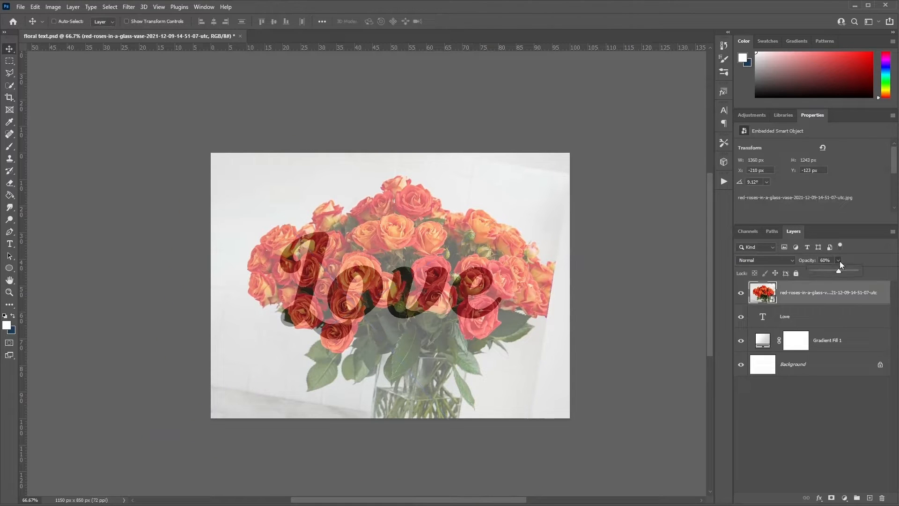
Step: Restore the roses layer's opacity to 100% and convert the layer to a smart object
drag(838, 271, 889, 281)
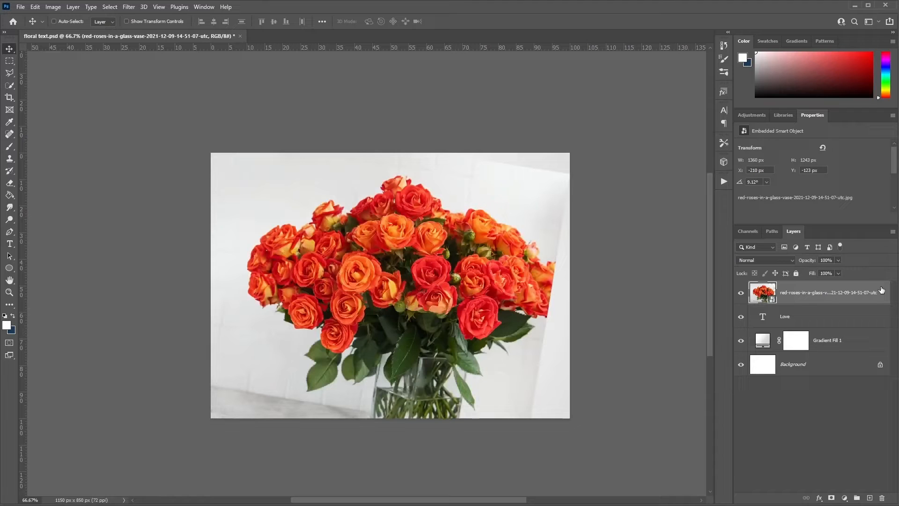
right_click(798, 296)
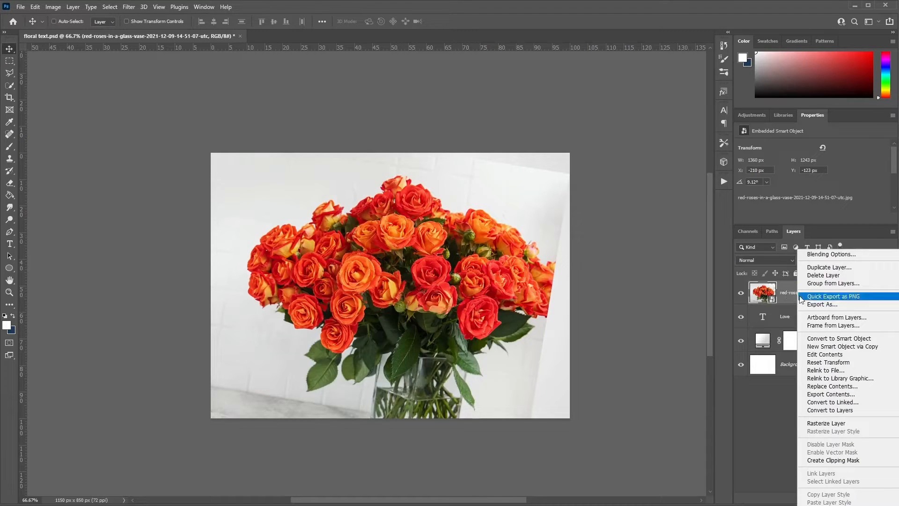
click(851, 338)
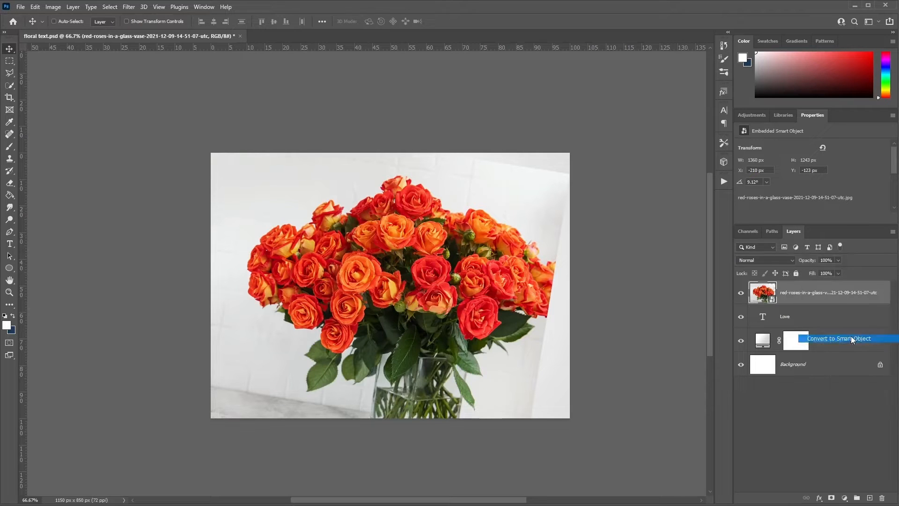
Step: Clip the roses layer to the "Love" text with a clipping mask and shift the image so flowers fill the letters
right_click(797, 293)
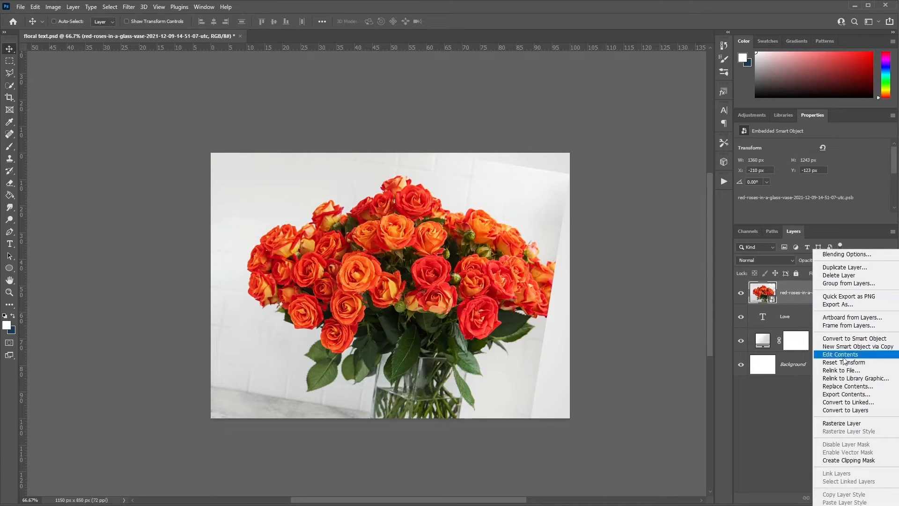
click(849, 461)
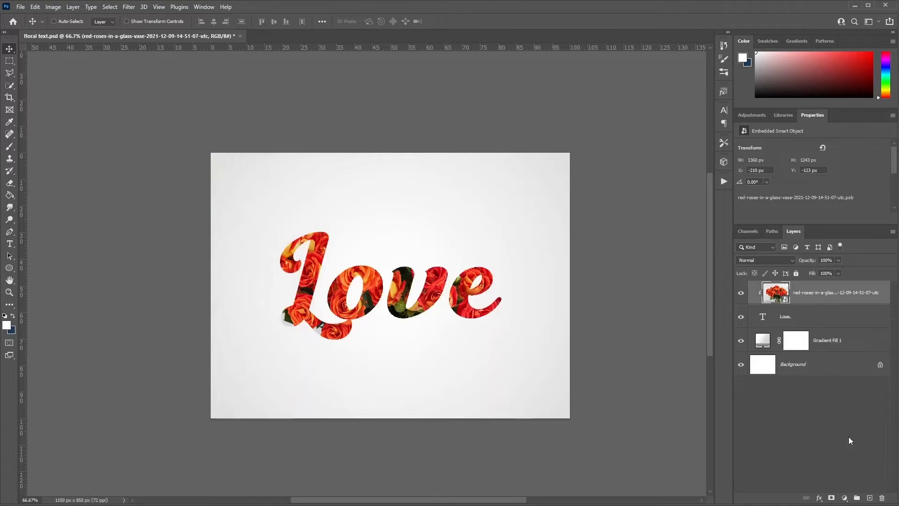
mouse_move(403, 304)
mouse_down()
mouse_move(398, 298)
mouse_move(391, 308)
mouse_up()
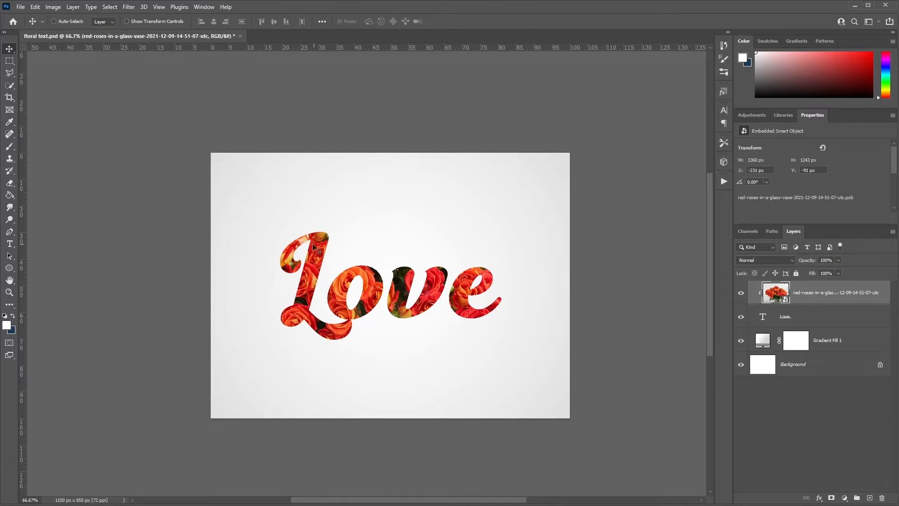
drag(464, 293, 461, 293)
Step: Scale the clipped roses image very slightly down to about 99.86% and apply the transformation
key(ctrl)
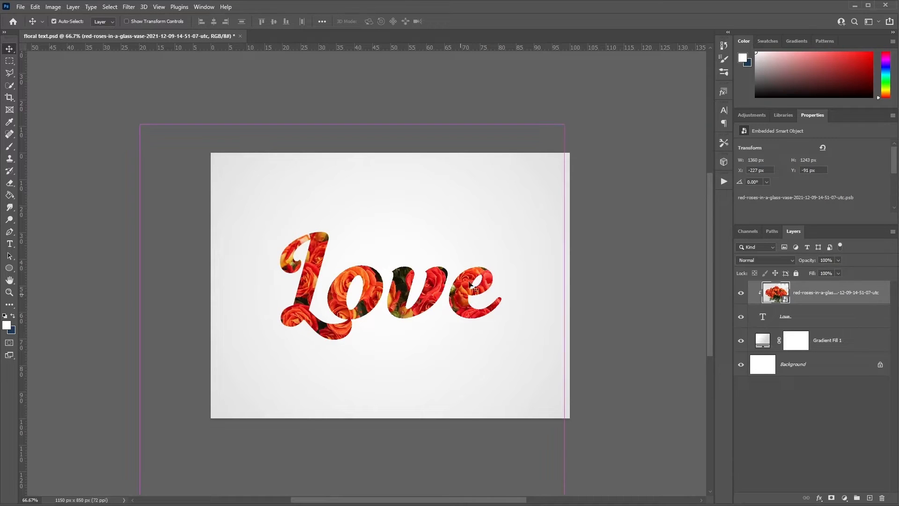
key(ctrl+t)
mouse_move(564, 126)
mouse_down()
mouse_move(571, 115)
mouse_move(559, 133)
mouse_move(563, 125)
mouse_up()
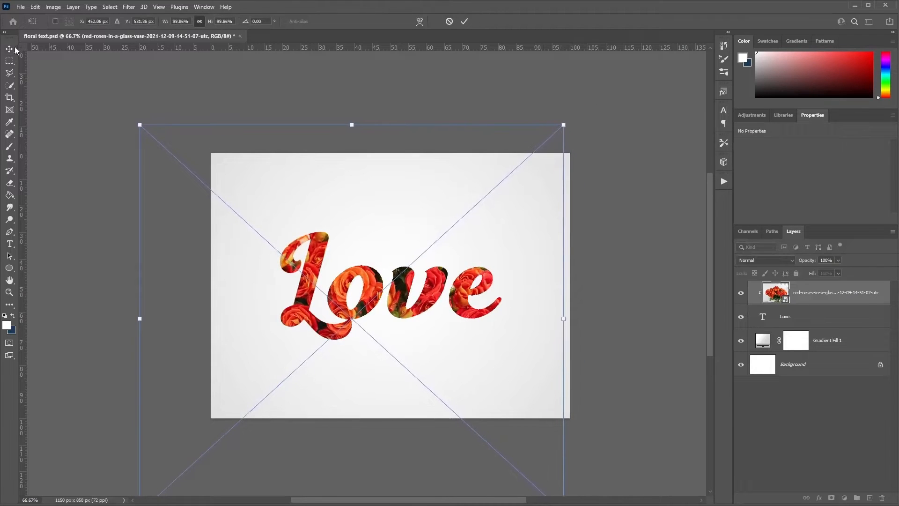
key(Return)
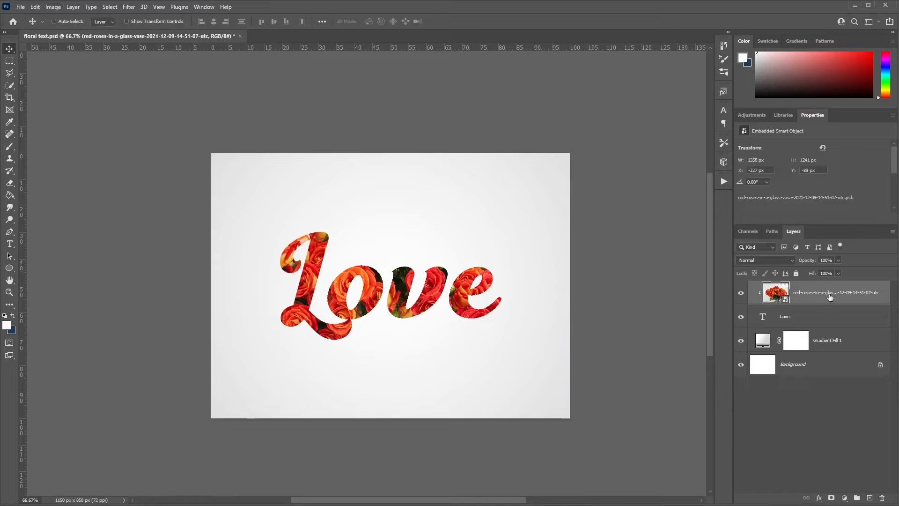
Step: Start a Curves adjustment on the roses layer with RGB points at input 65, output 61 and input 182, output 184
click(38, 8)
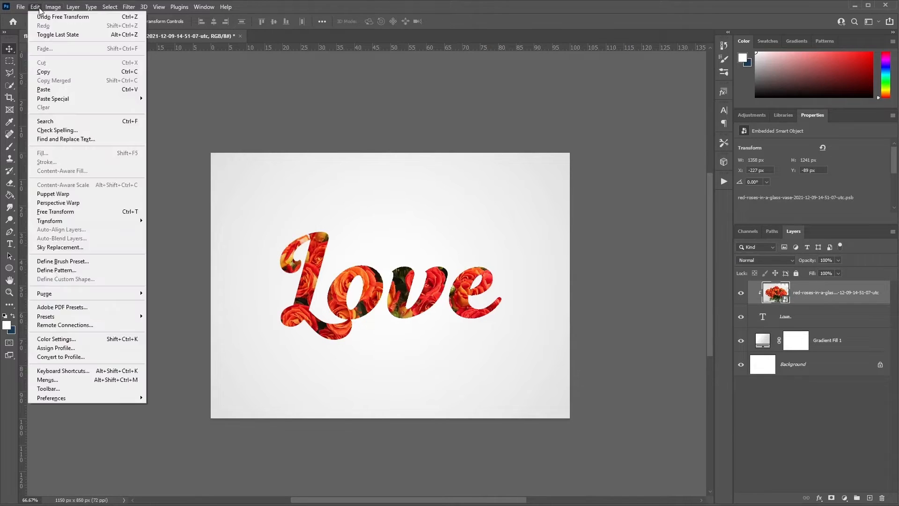
mouse_move(63, 30)
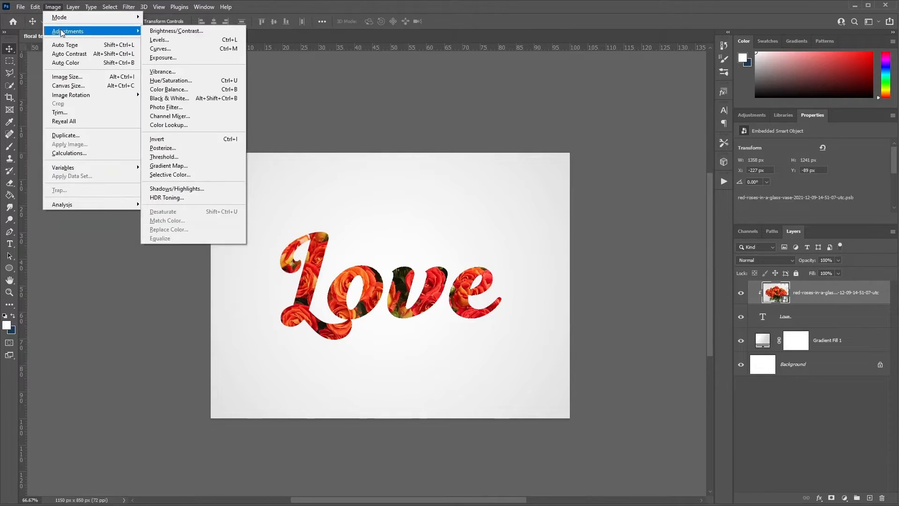
click(159, 49)
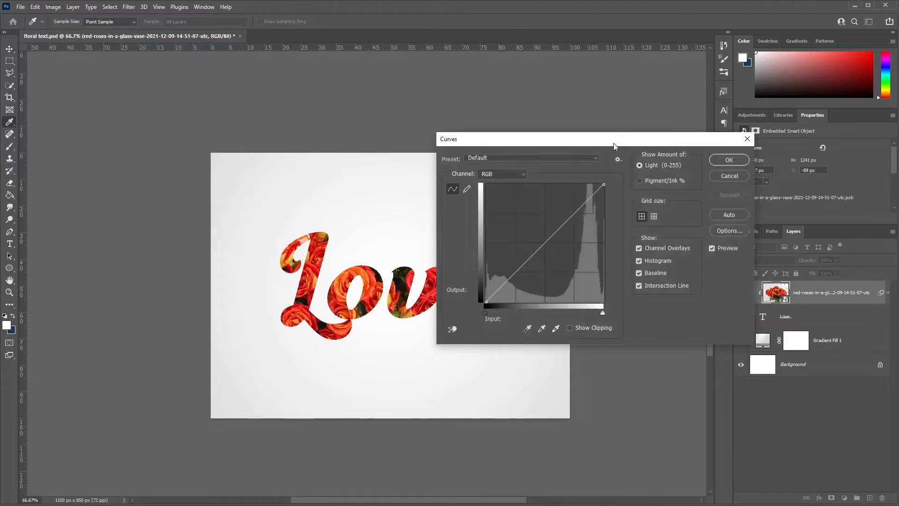
click(516, 259)
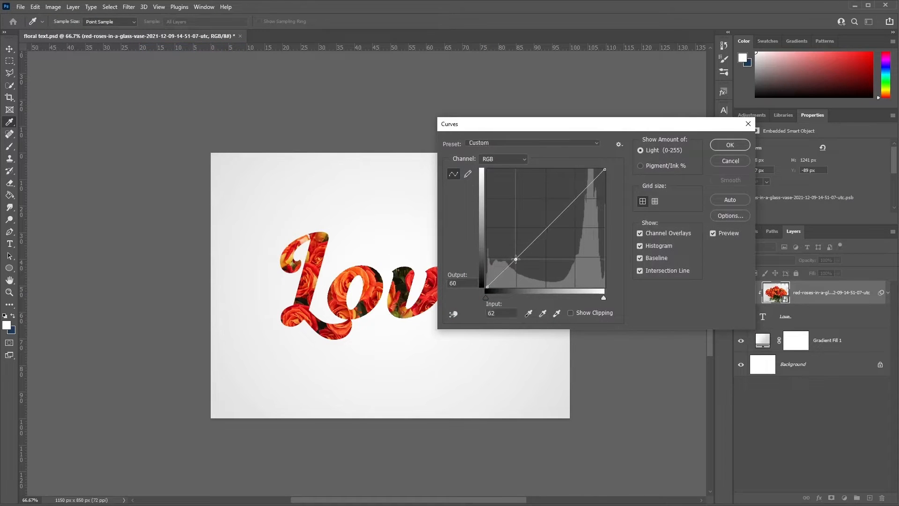
click(571, 202)
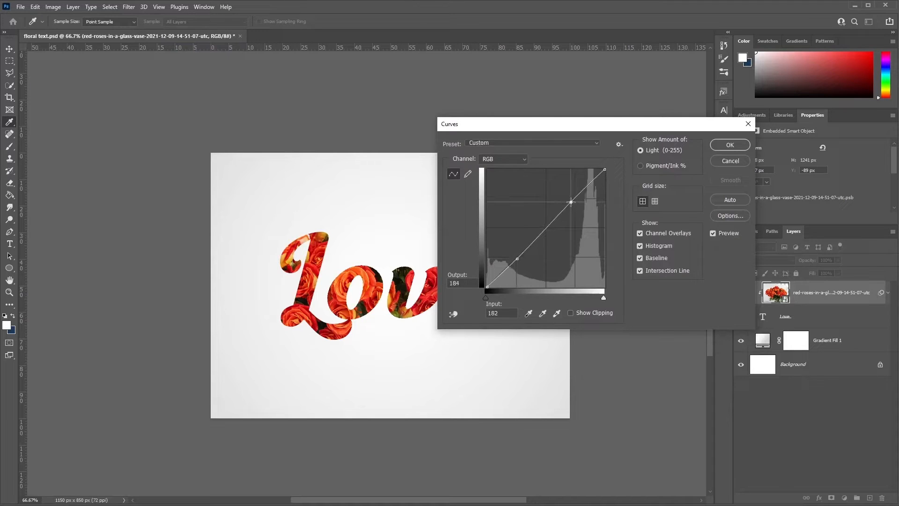
click(515, 259)
Step: Add a Green curve point at input 129, output 114, and raise the Red curve's black point to output 16
click(523, 159)
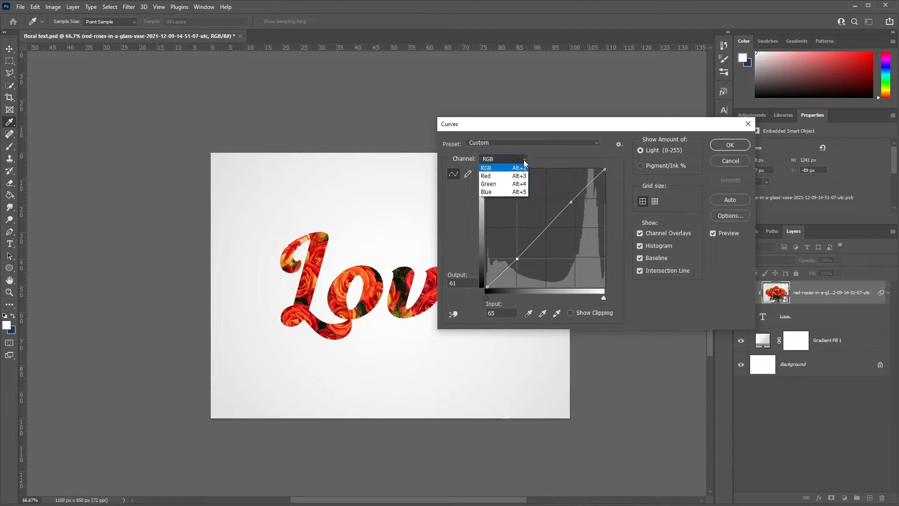
click(514, 184)
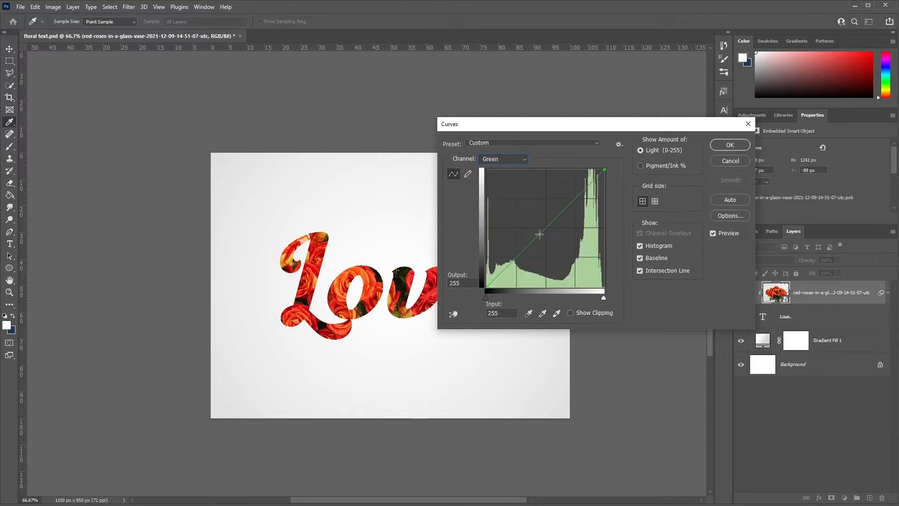
drag(539, 234, 547, 234)
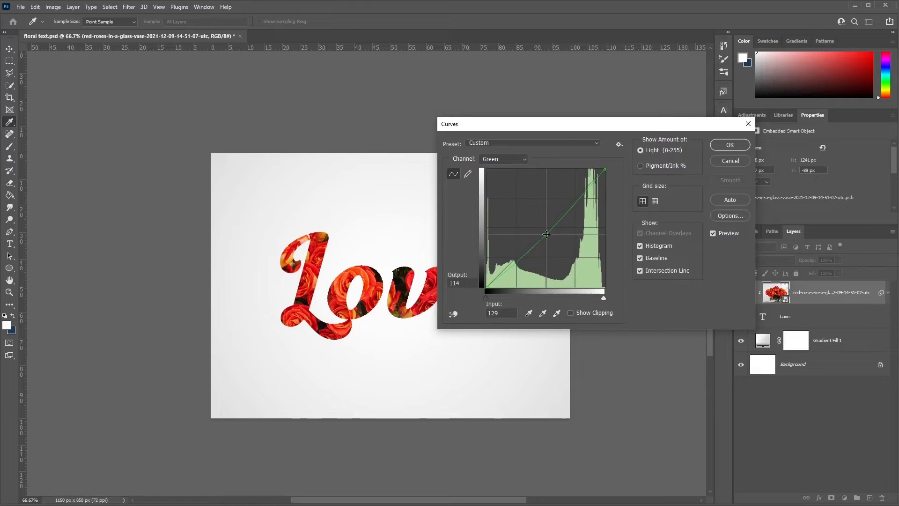
click(513, 159)
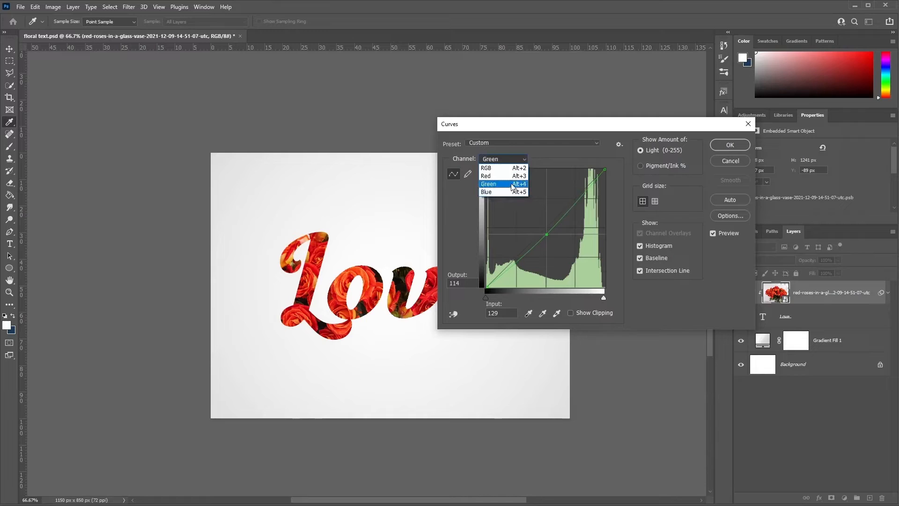
click(516, 176)
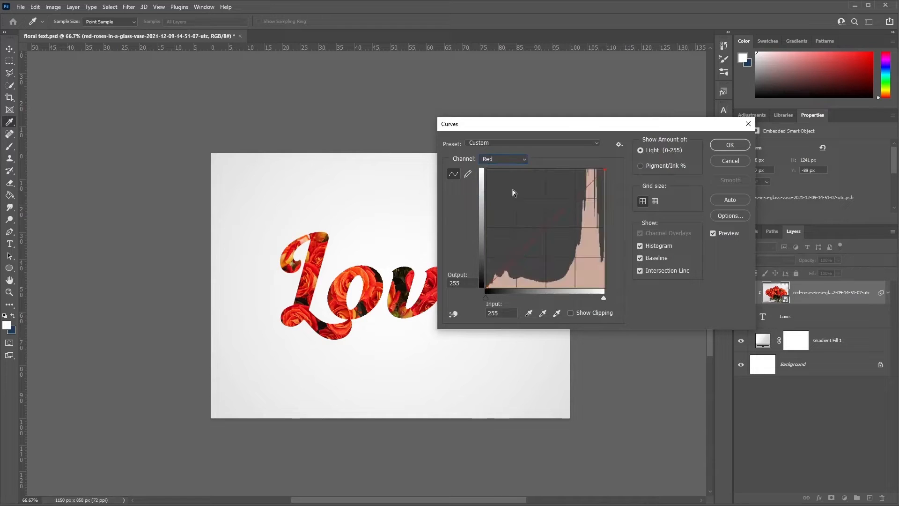
drag(486, 287, 486, 280)
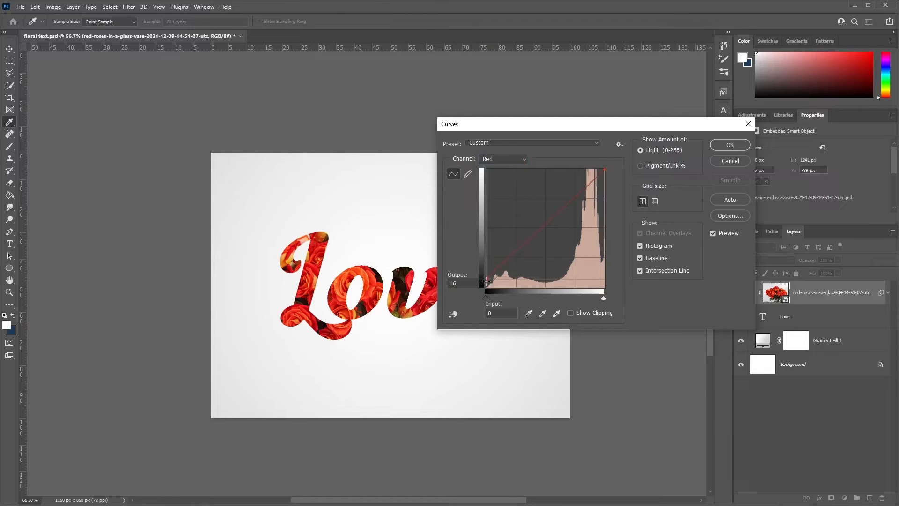
Step: Raise the Blue curve's black point to output 27, add a Red point at input 101, output 117, and apply the Curves adjustment
click(522, 161)
click(515, 192)
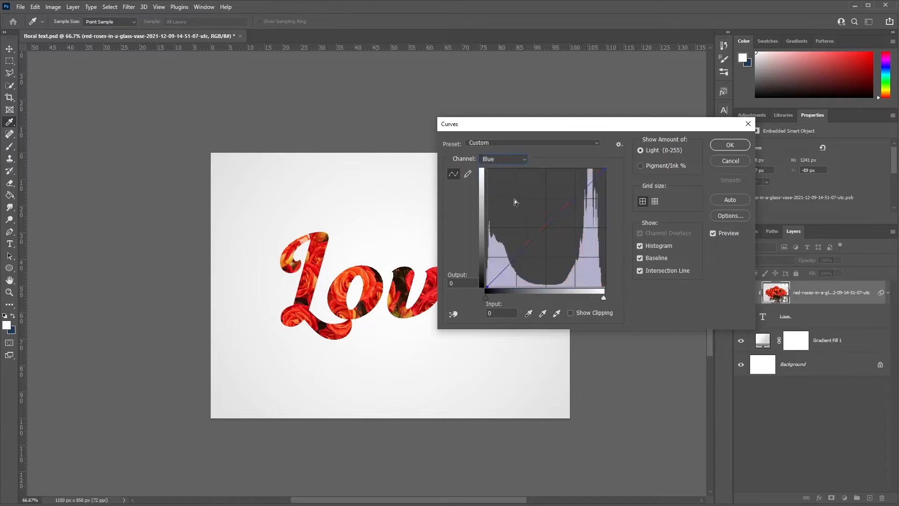
drag(486, 287, 483, 274)
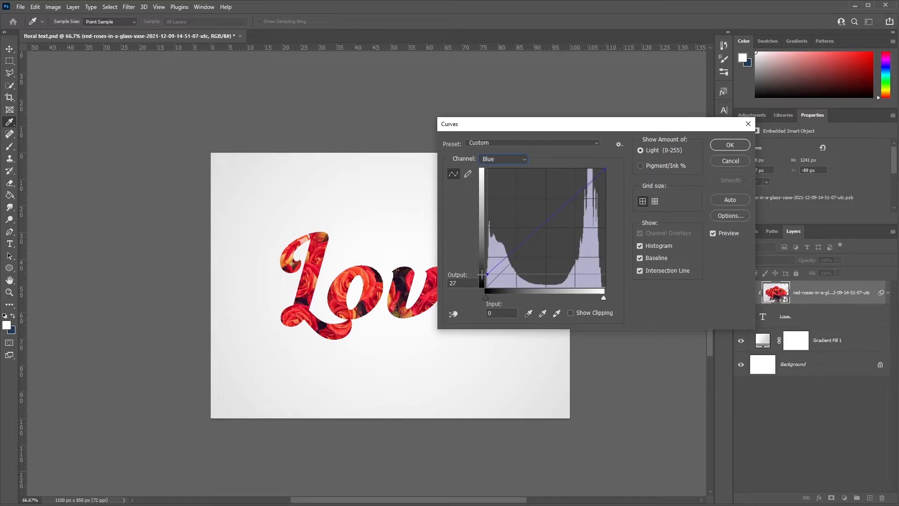
click(525, 160)
click(515, 171)
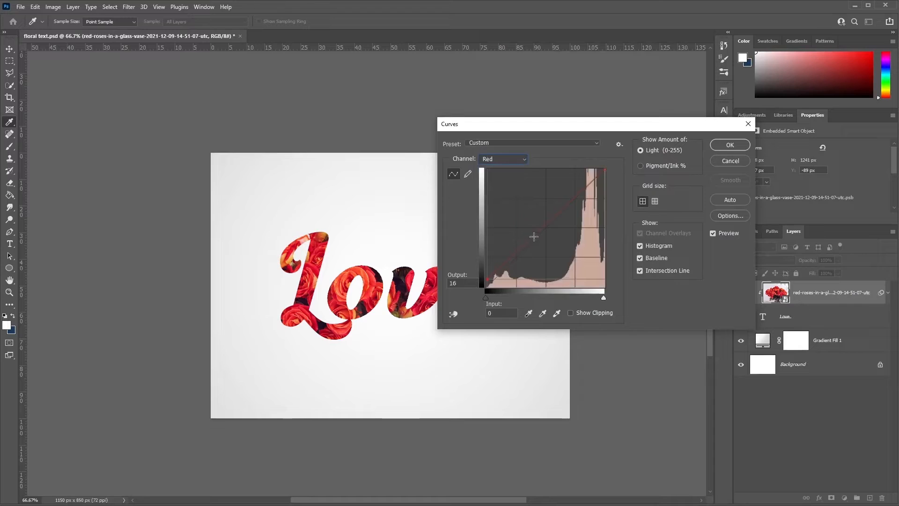
drag(534, 236, 534, 233)
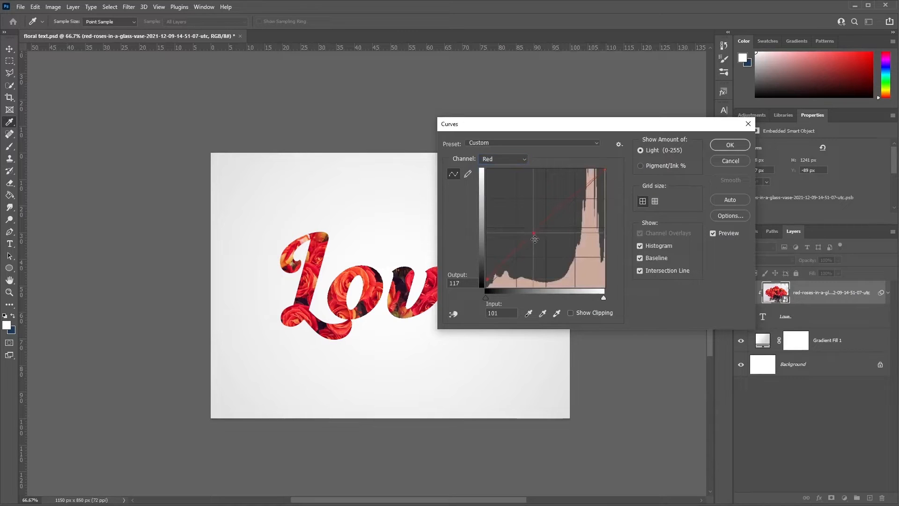
click(729, 145)
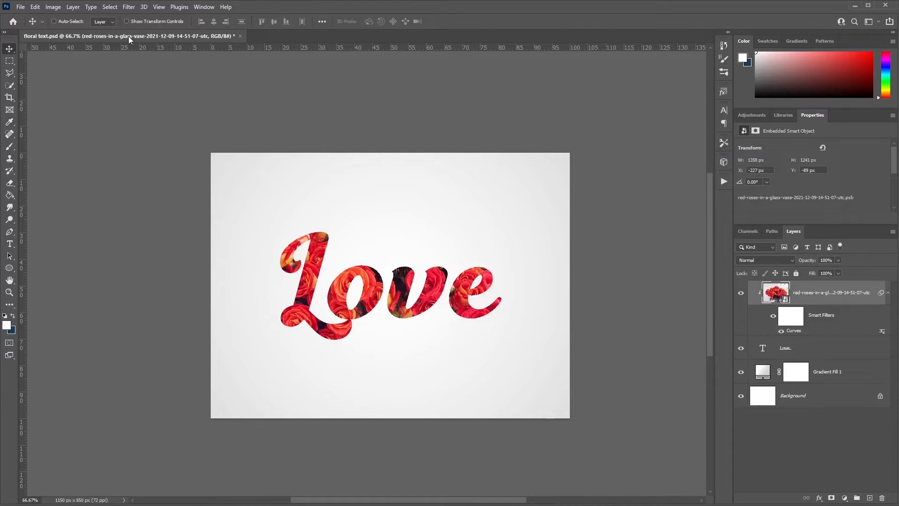
Step: Apply a Levels adjustment to the roses layer with input levels of 5 for shadows and 240 for highlights
click(53, 7)
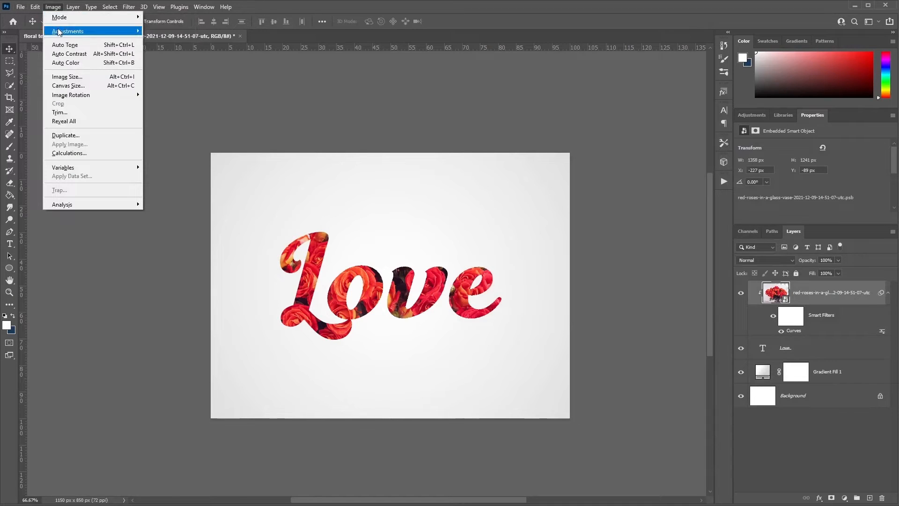
mouse_move(59, 32)
click(159, 40)
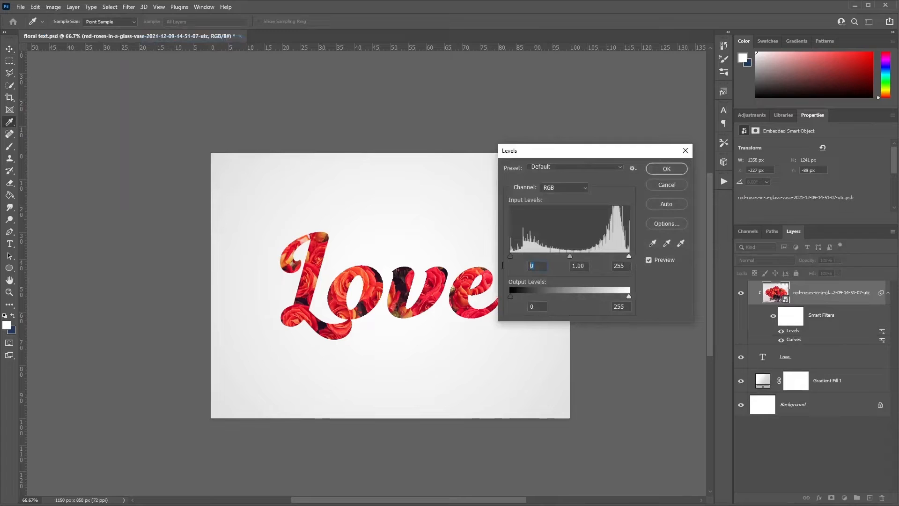
text(5)
double_click(630, 266)
text(240)
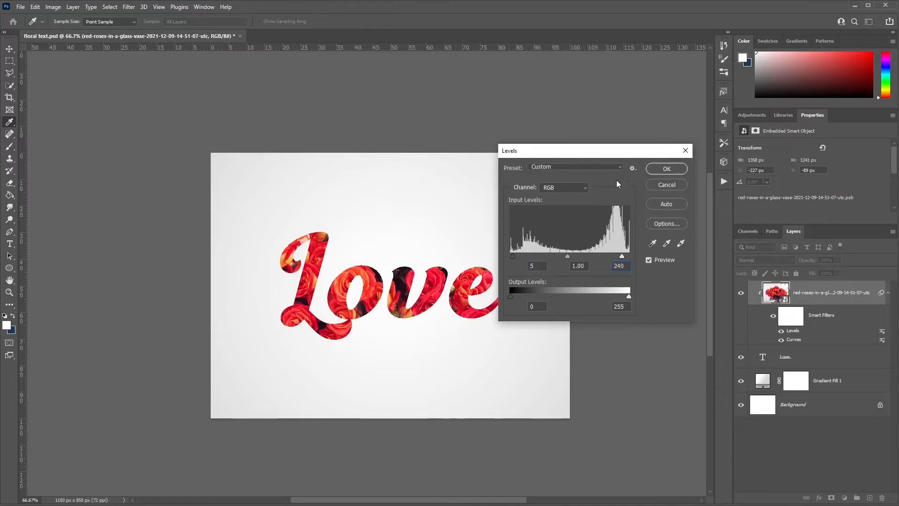
click(660, 169)
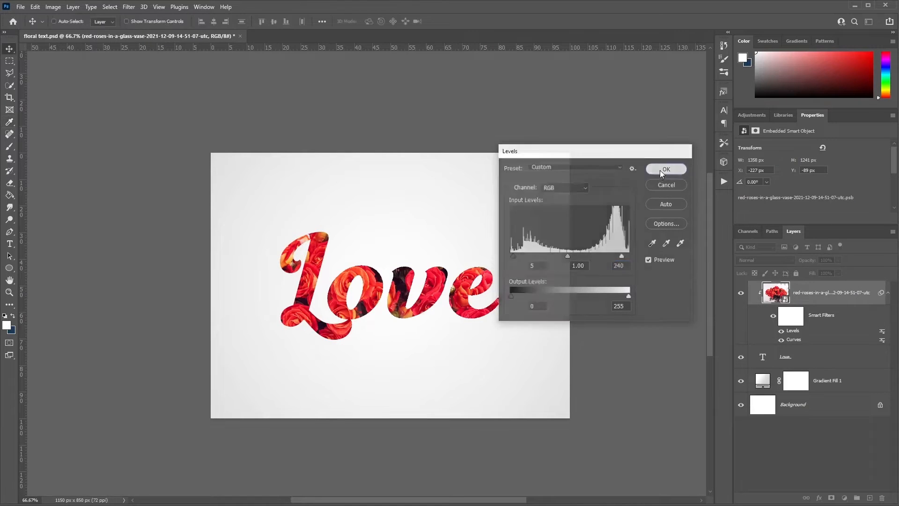
Step: Apply a Reduce Noise filter to the roses layer with strength 7, preserve details 55%, reduce color noise 45% and sharpen details 15%
click(129, 7)
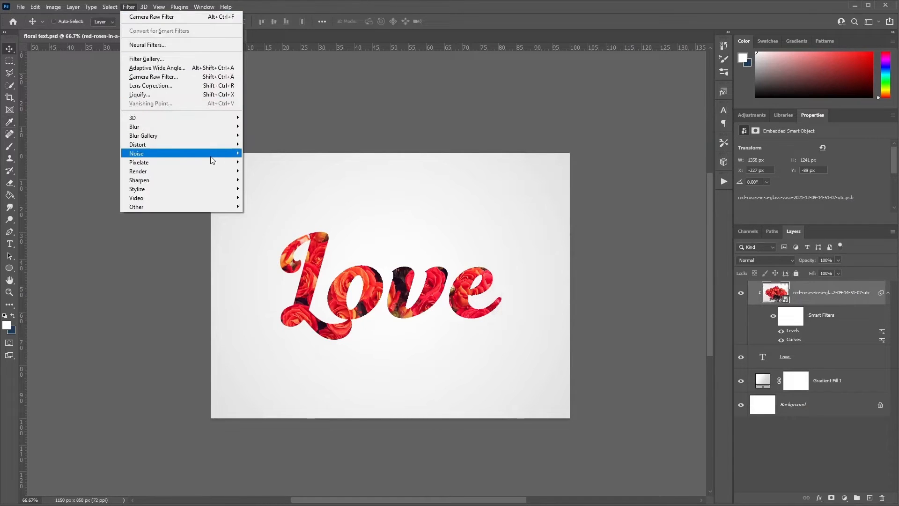
mouse_move(212, 154)
click(288, 189)
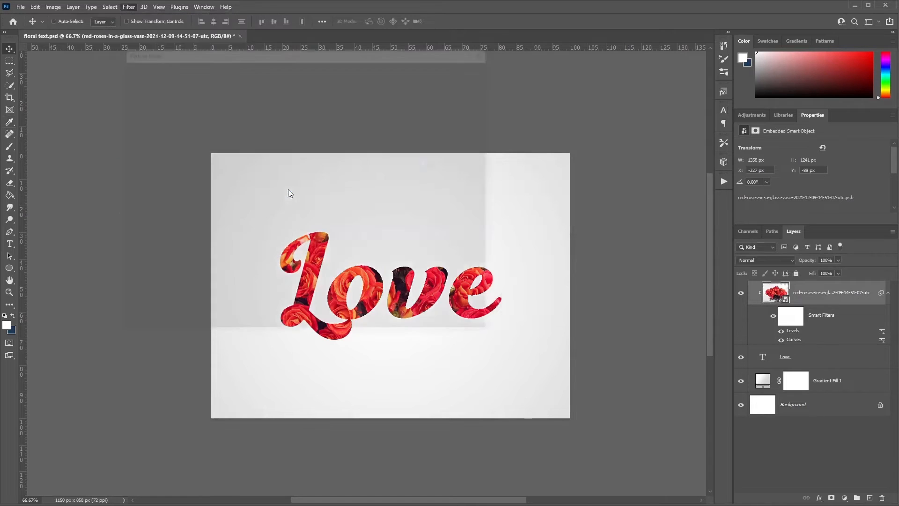
drag(393, 54, 521, 97)
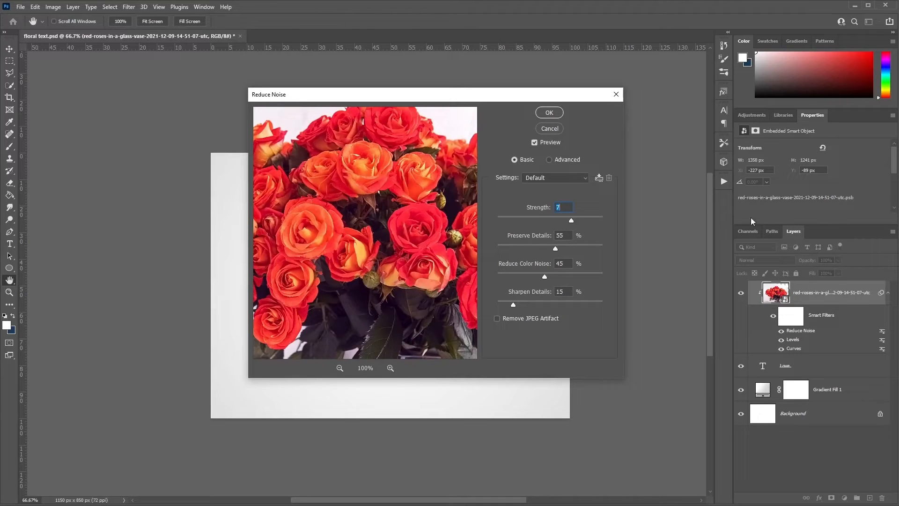
click(547, 114)
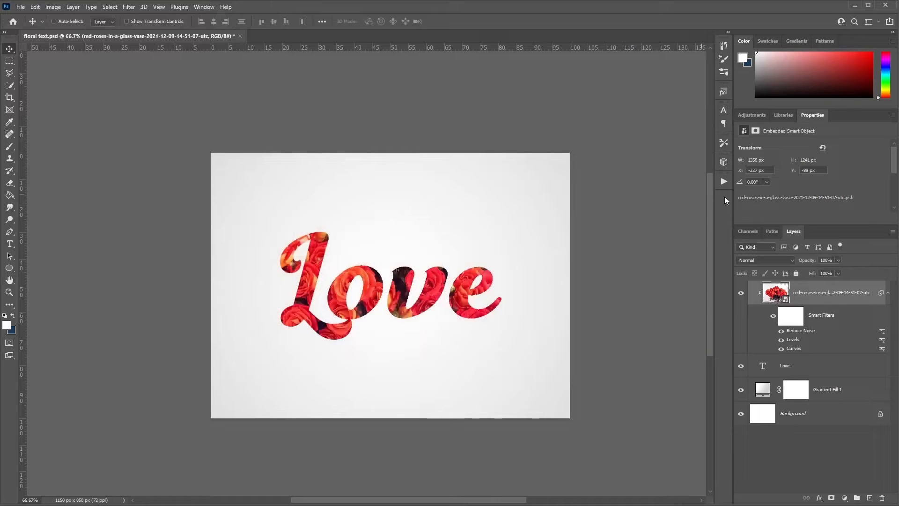
Step: Apply a Hue/Saturation adjustment to the roses layer with the hue set to -10
click(52, 7)
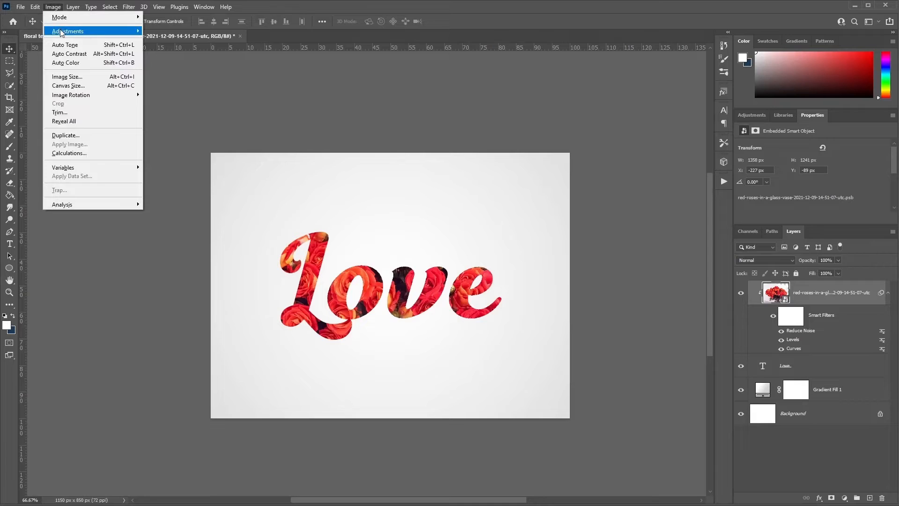
mouse_move(62, 31)
click(201, 81)
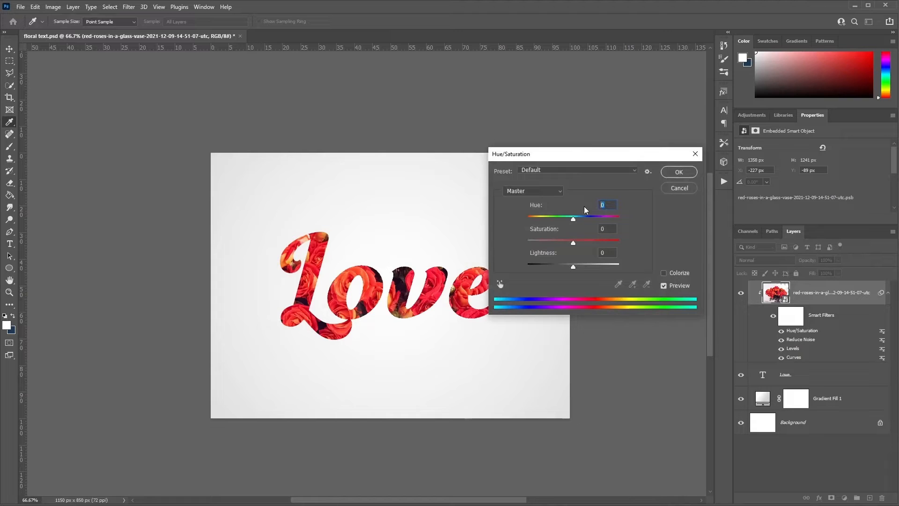
text(-5)
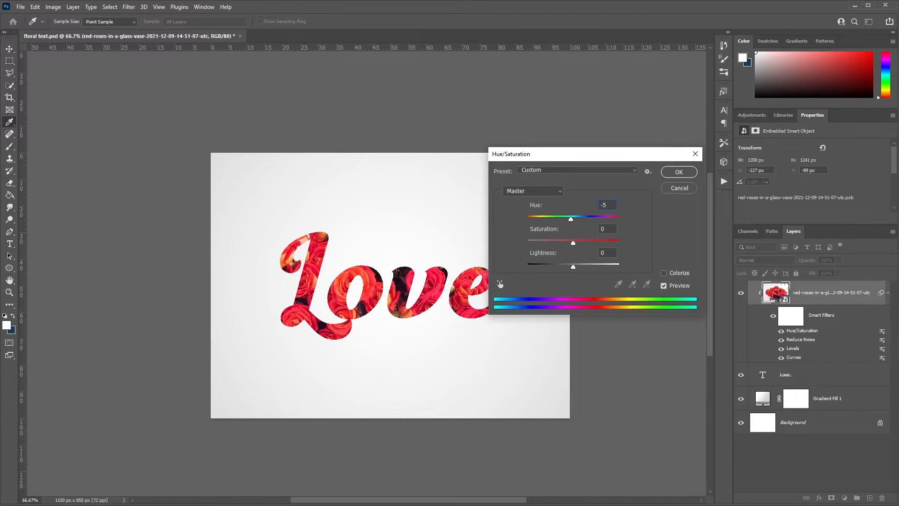
key(BackSpace)
text(-10)
click(678, 172)
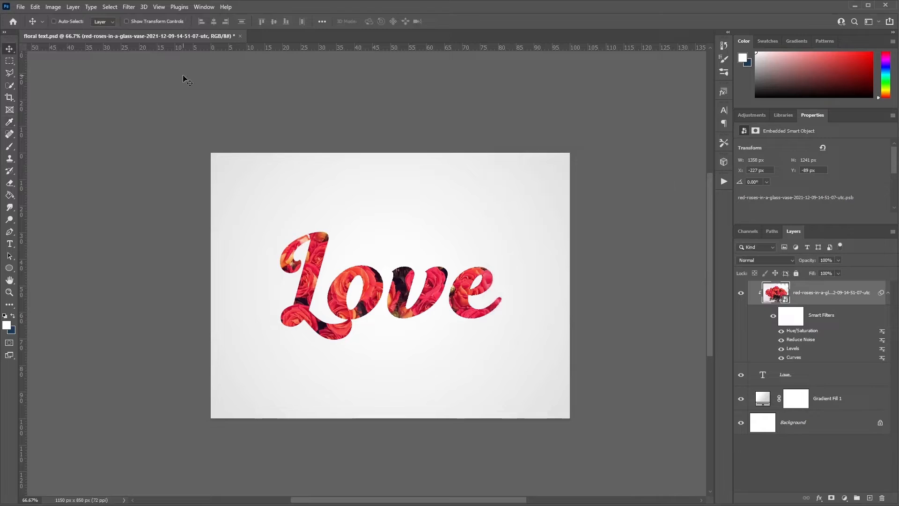
Step: Apply a Camera Raw Filter to the roses layer with clarity set to 50
click(129, 7)
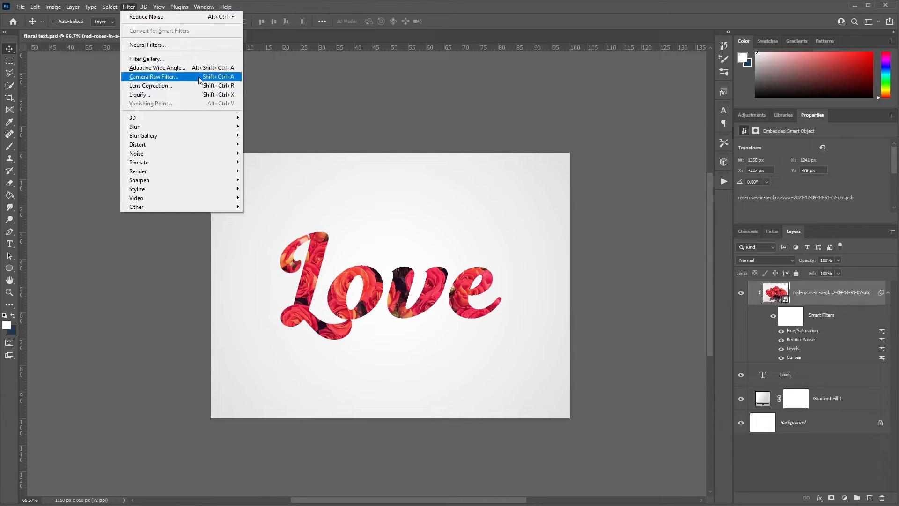
click(185, 77)
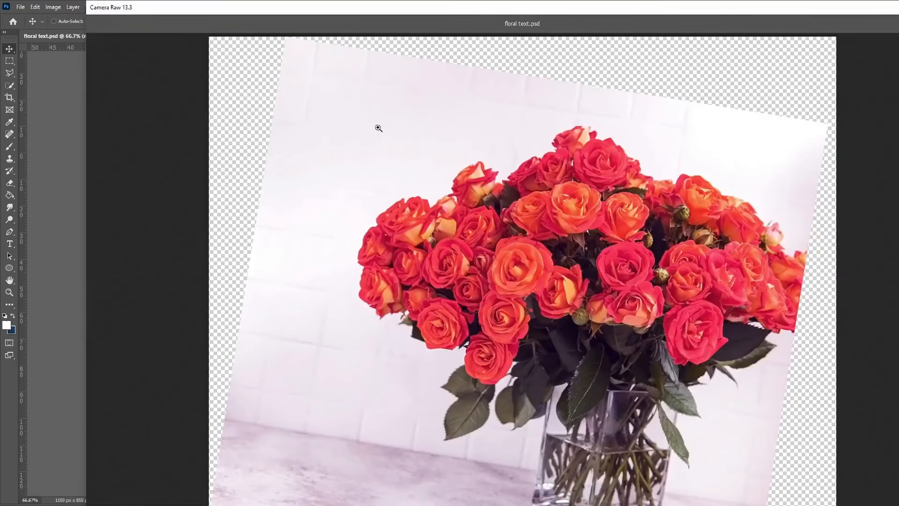
drag(898, 0, 586, 39)
click(528, 171)
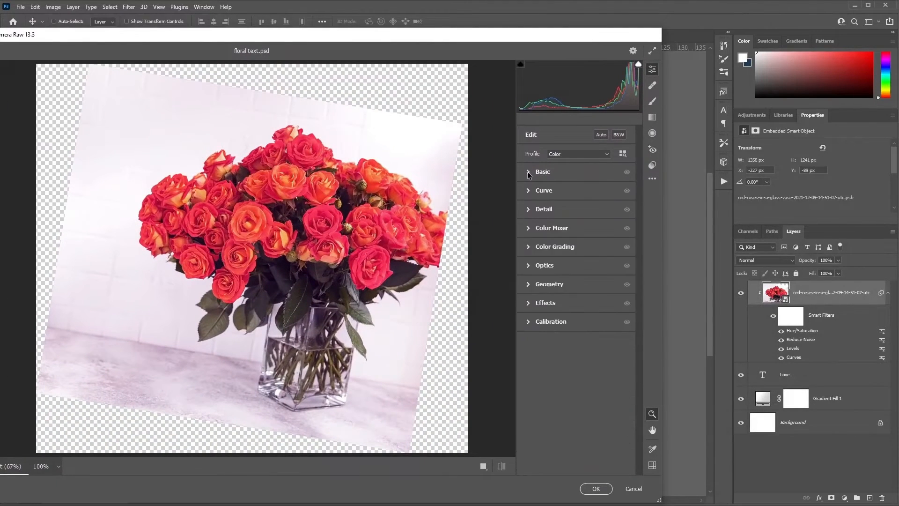
click(527, 172)
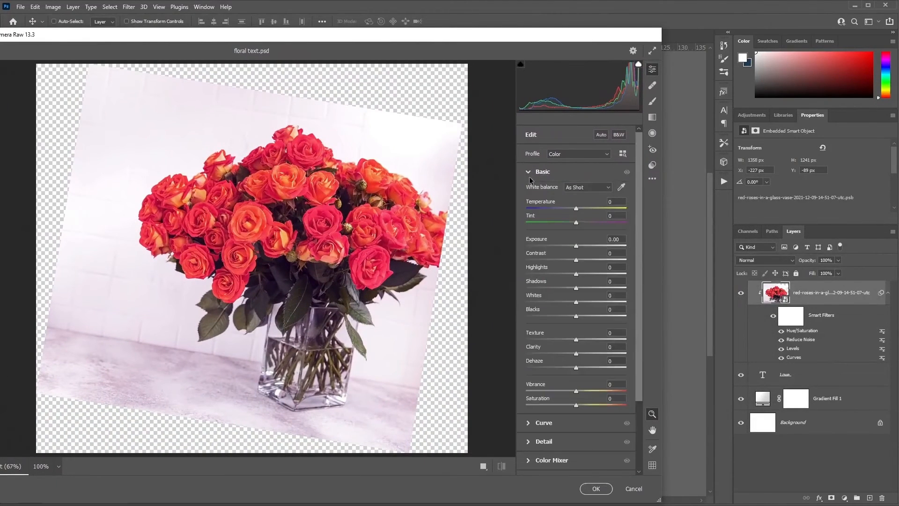
click(620, 346)
text(5)
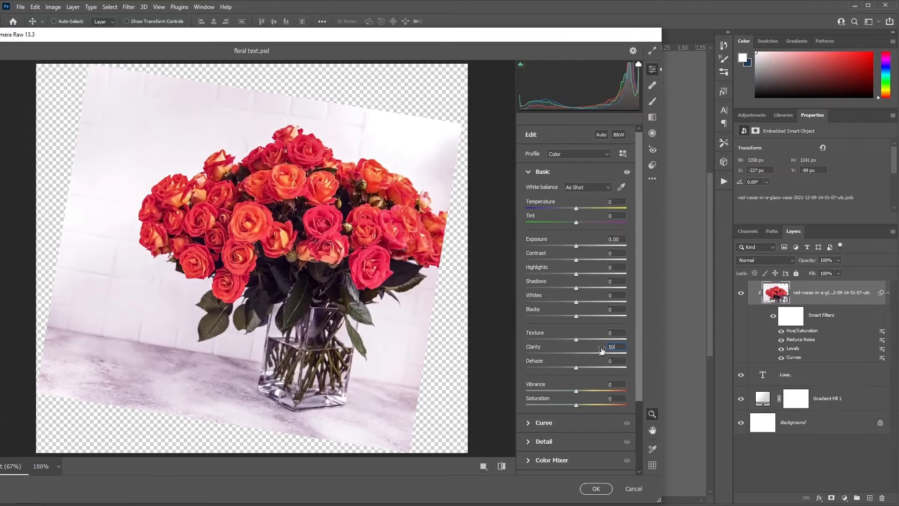
click(597, 488)
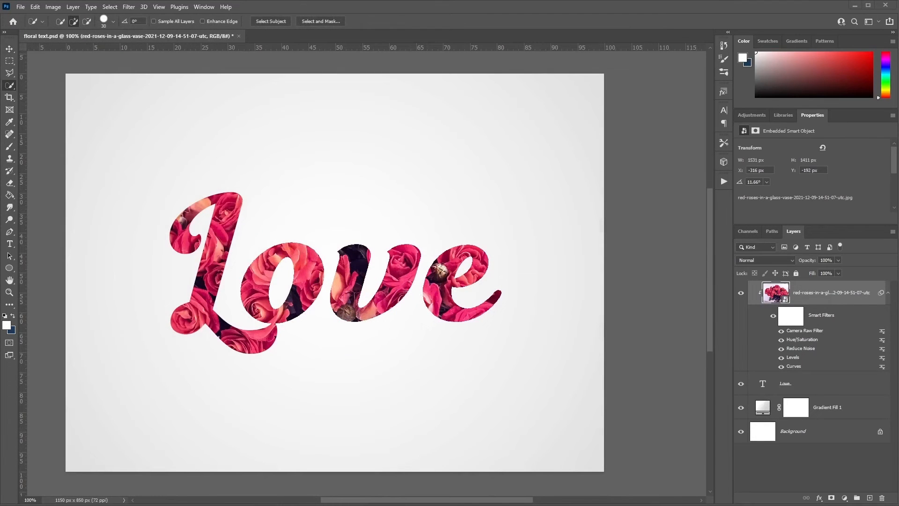
Step: Place the red-rose-isolated, red-rose-bud-isolated and flower-rose-petal-blossom images as separate layers above the clipped roses photo
drag(759, 505, 385, 228)
click(9, 50)
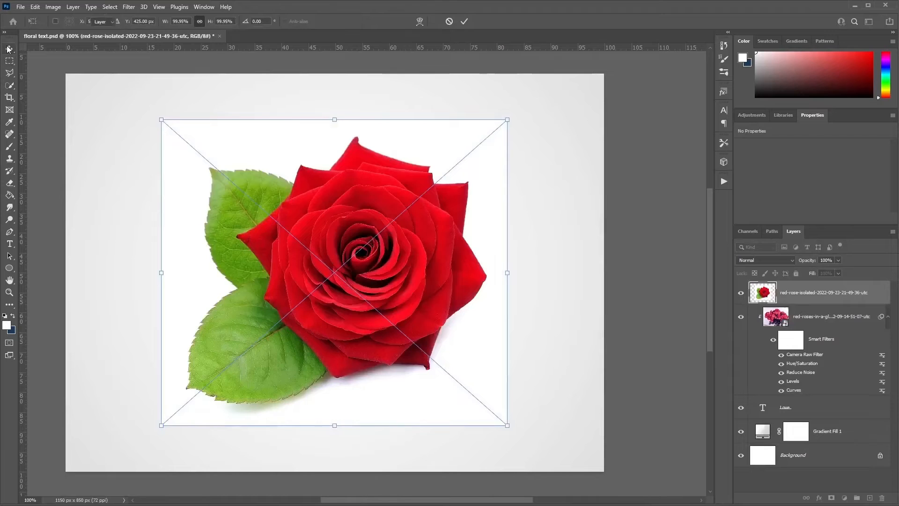
drag(759, 505, 421, 246)
click(9, 50)
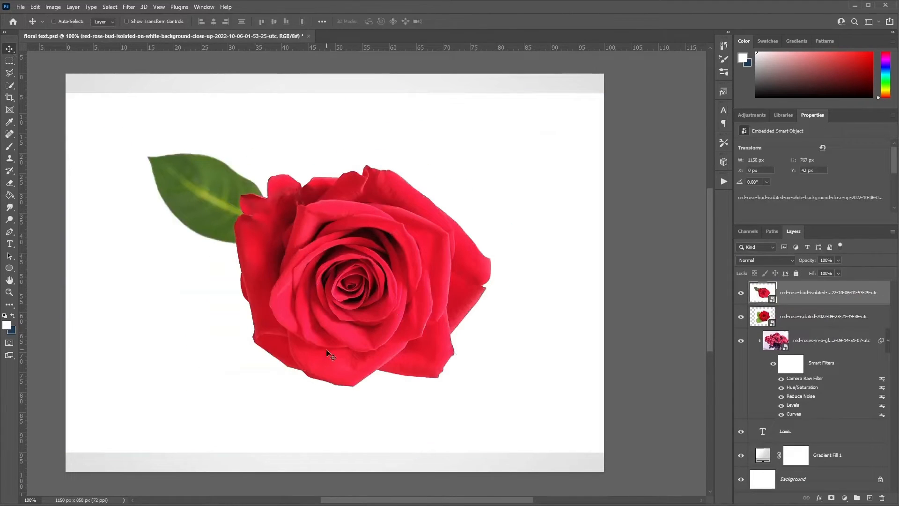
drag(758, 505, 394, 273)
click(9, 49)
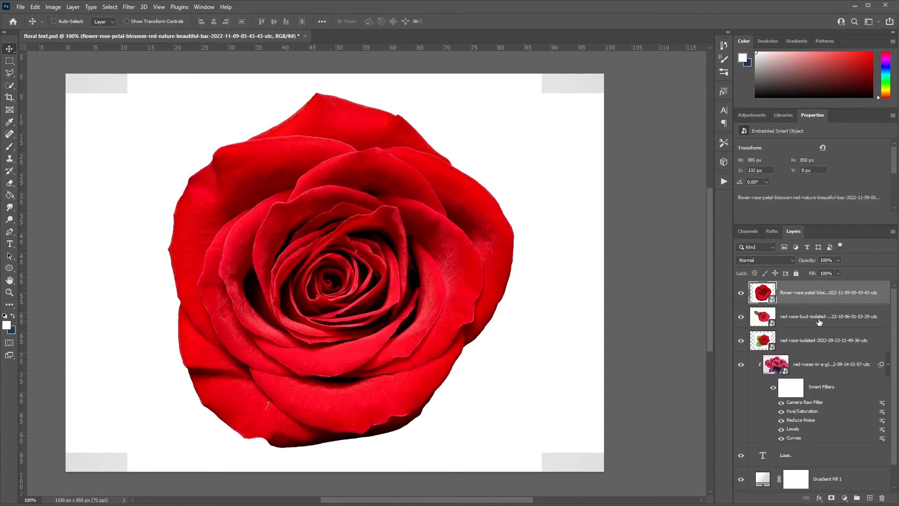
Step: Rasterize the three newly placed single-rose layers
shift+click(833, 342)
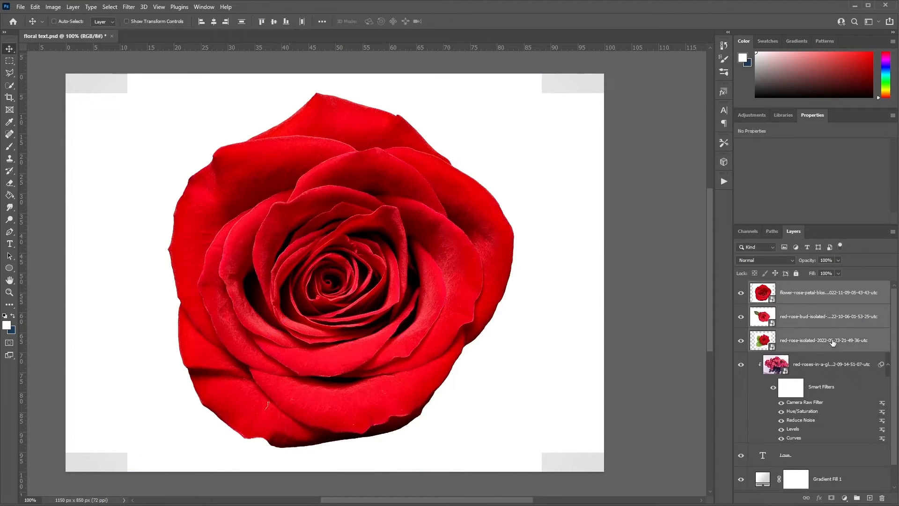
right_click(818, 294)
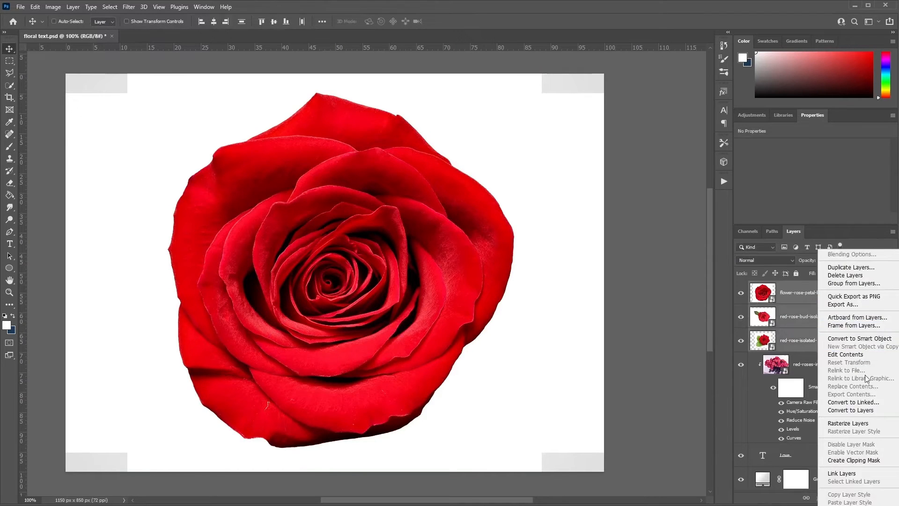
click(872, 424)
Step: Cut the flower-rose-petal-blossom rose out of its white background with a quick selection, hide the source layer and paste the rose as a new layer
click(764, 295)
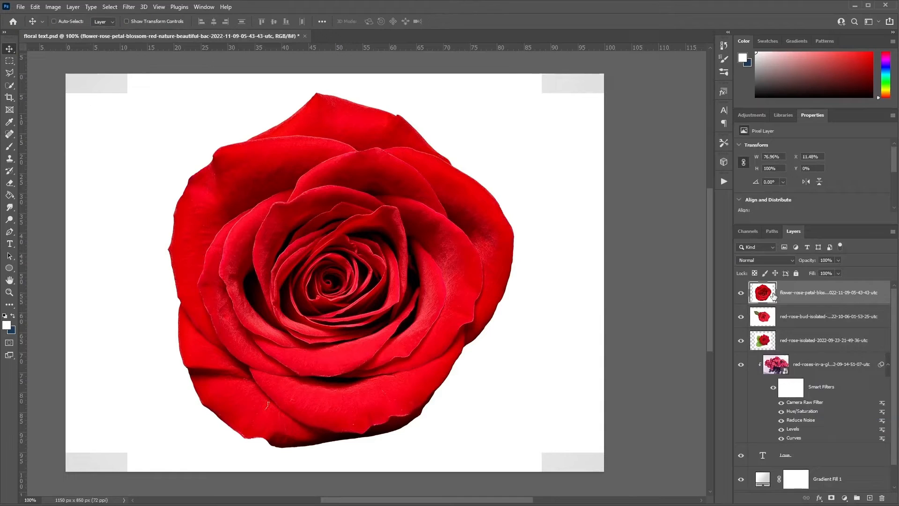
click(10, 86)
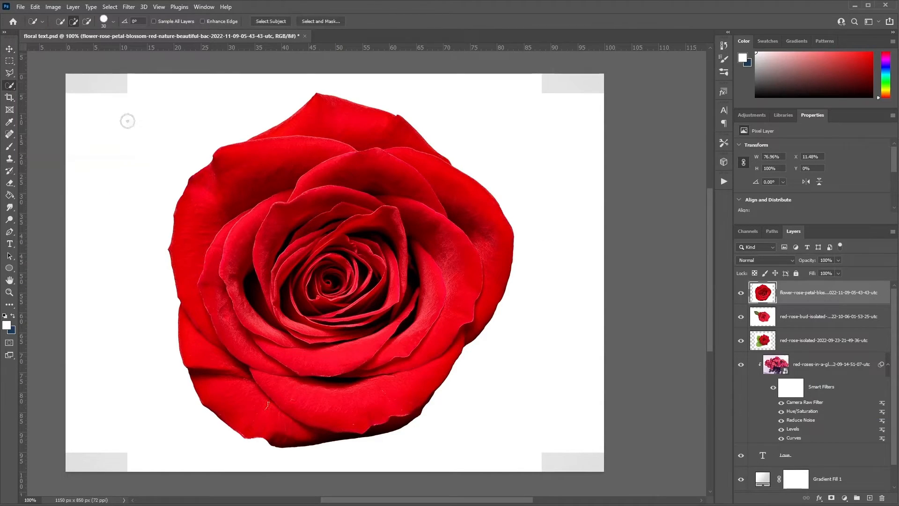
click(318, 126)
mouse_move(317, 127)
mouse_down()
mouse_move(240, 196)
mouse_move(221, 253)
mouse_move(217, 345)
mouse_move(223, 373)
mouse_move(249, 398)
mouse_move(335, 412)
mouse_move(391, 382)
mouse_move(456, 306)
mouse_move(484, 252)
mouse_move(413, 209)
mouse_move(358, 236)
mouse_move(352, 290)
mouse_move(321, 320)
mouse_move(350, 252)
mouse_up()
key(ctrl+x)
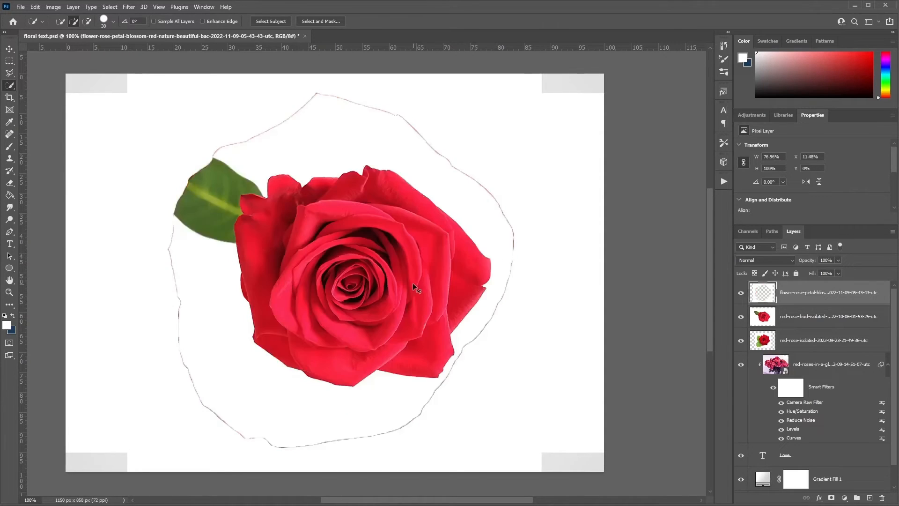
click(741, 293)
key(ctrl+v)
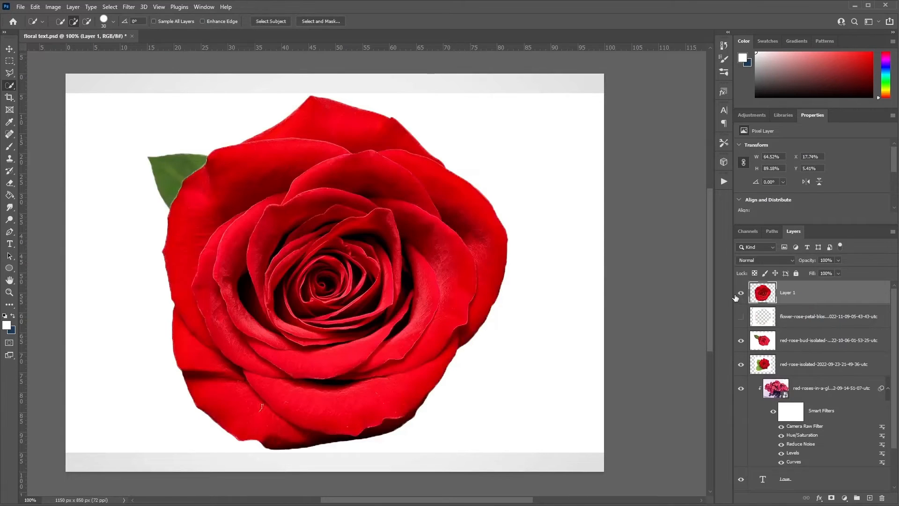
Step: Hide the other two single-rose layers and move the cut-out rose to the right on the canvas
click(741, 340)
click(741, 365)
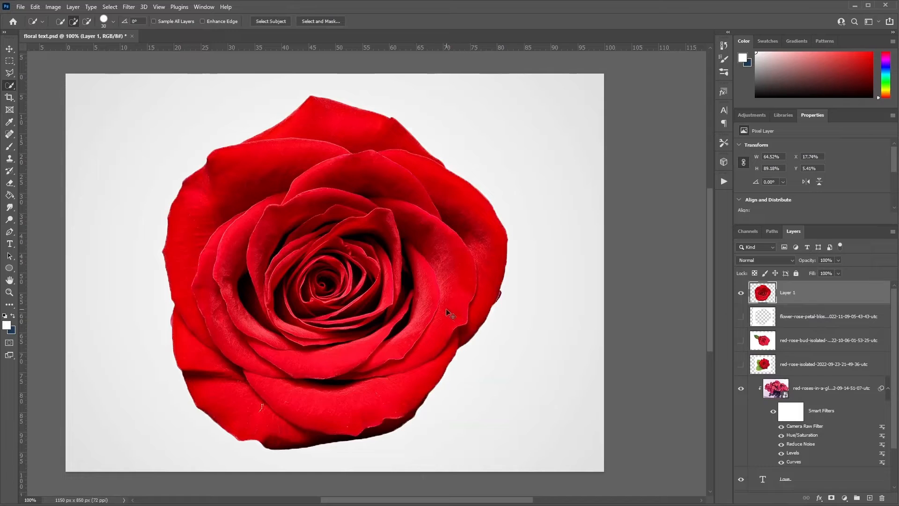
key(v)
drag(326, 232, 410, 236)
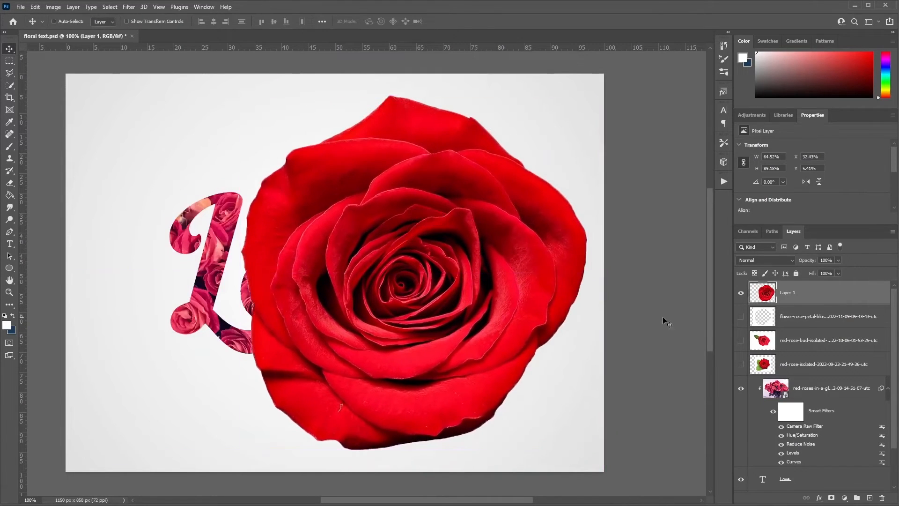
Step: Hide the cut-out rose and delete the leftover flower-rose-petal-blossom layer
click(741, 294)
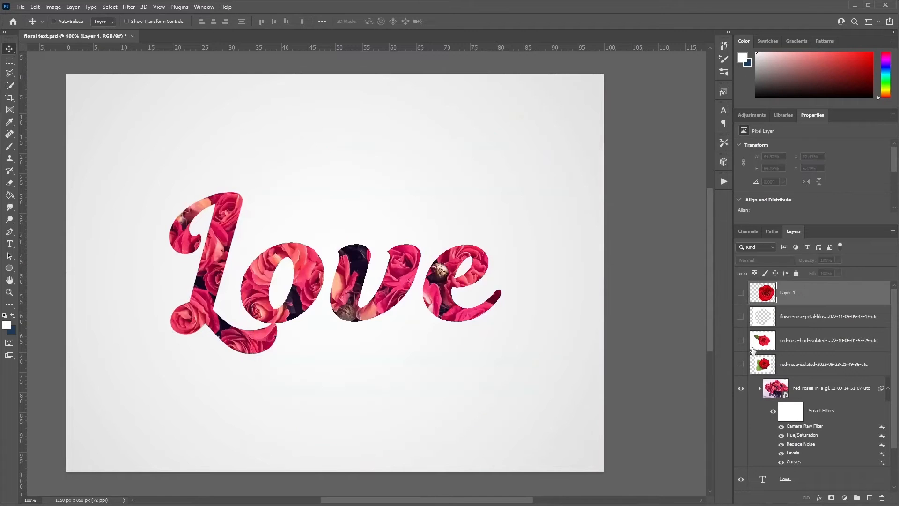
click(829, 322)
click(883, 497)
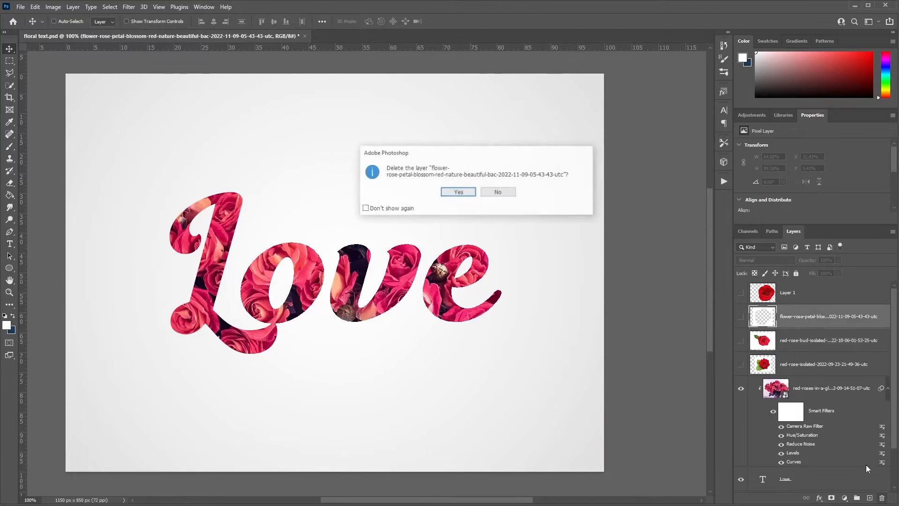
click(468, 192)
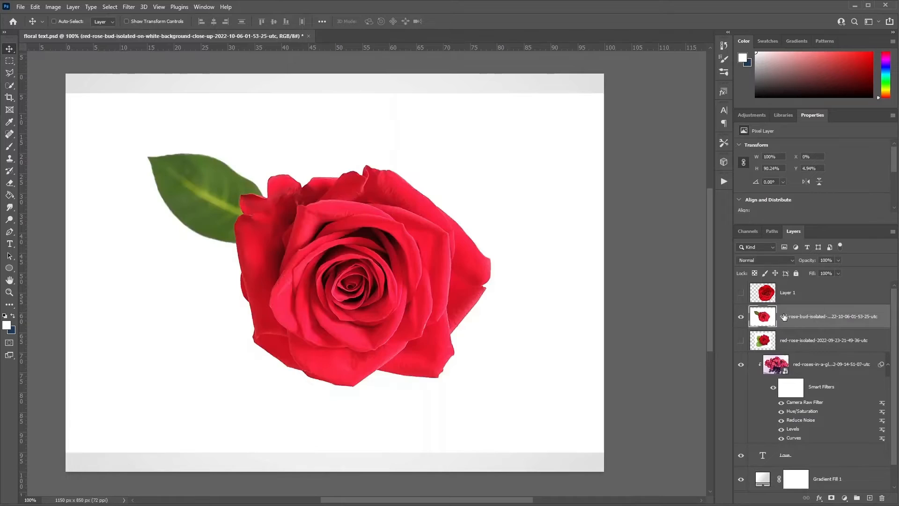
Step: Cut the rose bud with its leaf out of the white background onto a new layer and delete the leftover red-rose-bud-isolated layer
click(741, 317)
click(10, 86)
click(183, 173)
mouse_move(182, 173)
mouse_down()
mouse_move(204, 188)
mouse_move(286, 207)
mouse_move(374, 204)
mouse_move(432, 235)
mouse_move(445, 285)
mouse_move(422, 342)
mouse_move(370, 346)
mouse_move(322, 278)
mouse_move(354, 281)
mouse_move(353, 295)
mouse_up()
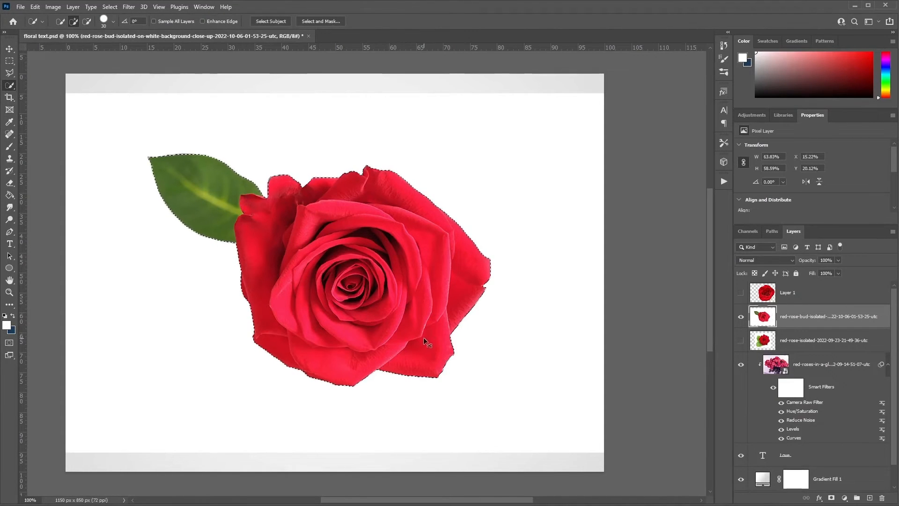
key(Delete)
click(741, 316)
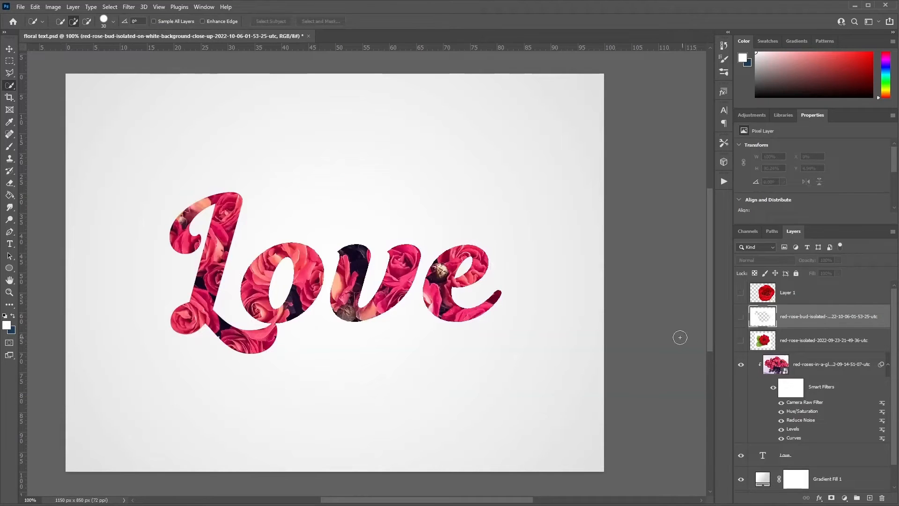
key(ctrl+v)
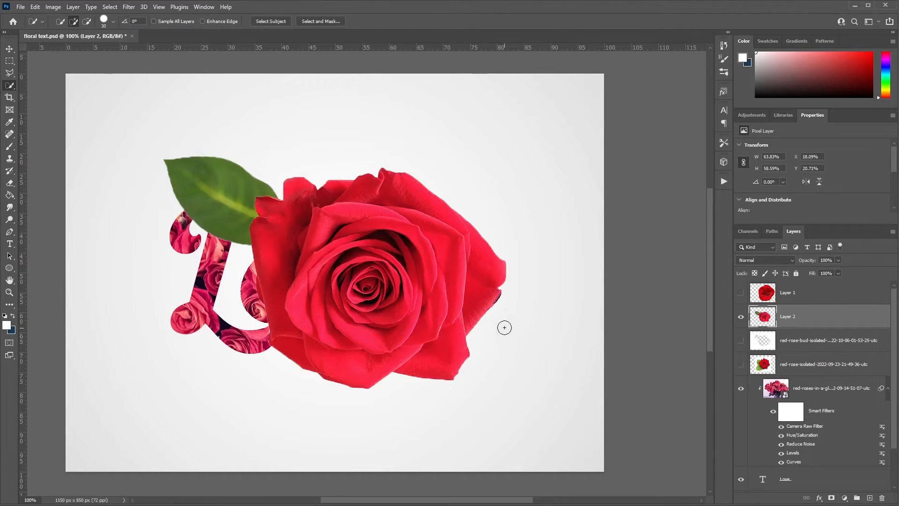
click(883, 498)
click(463, 194)
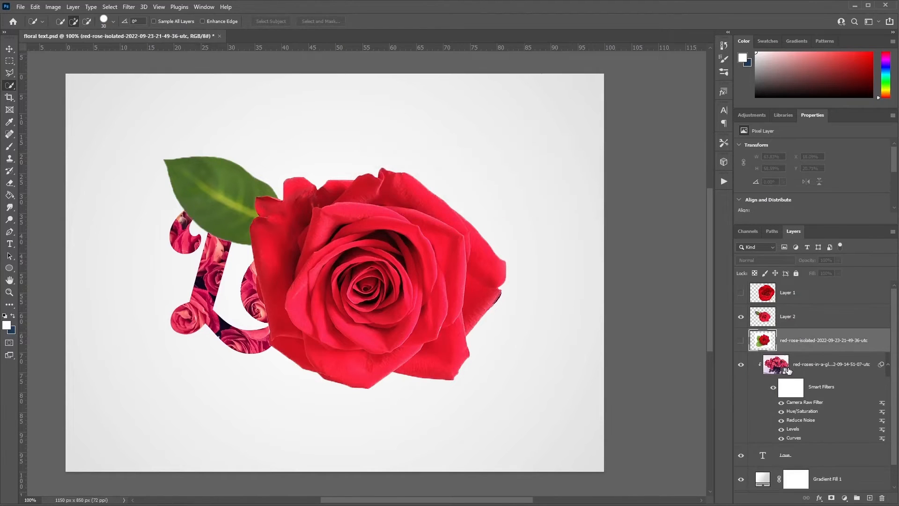
Step: Cut the red rose with two leaves out of the red-rose-isolated layer, delete that leftover layer and paste the rose as a new layer
click(741, 342)
click(741, 316)
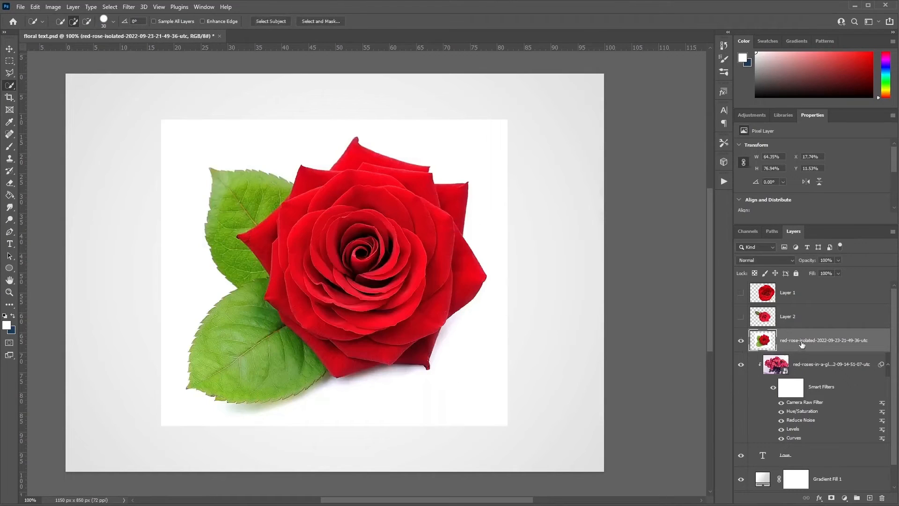
mouse_move(225, 185)
mouse_down()
mouse_move(289, 312)
mouse_move(272, 320)
mouse_move(244, 276)
mouse_move(217, 364)
mouse_move(240, 373)
mouse_move(400, 333)
mouse_move(409, 342)
mouse_move(462, 272)
mouse_move(444, 202)
mouse_move(377, 166)
mouse_move(336, 202)
mouse_move(329, 278)
mouse_move(360, 302)
mouse_move(392, 252)
mouse_up()
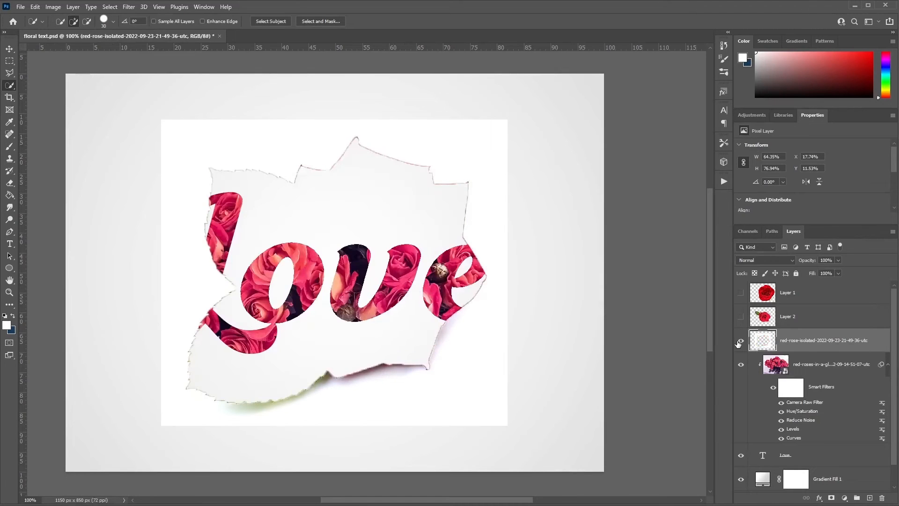
click(882, 499)
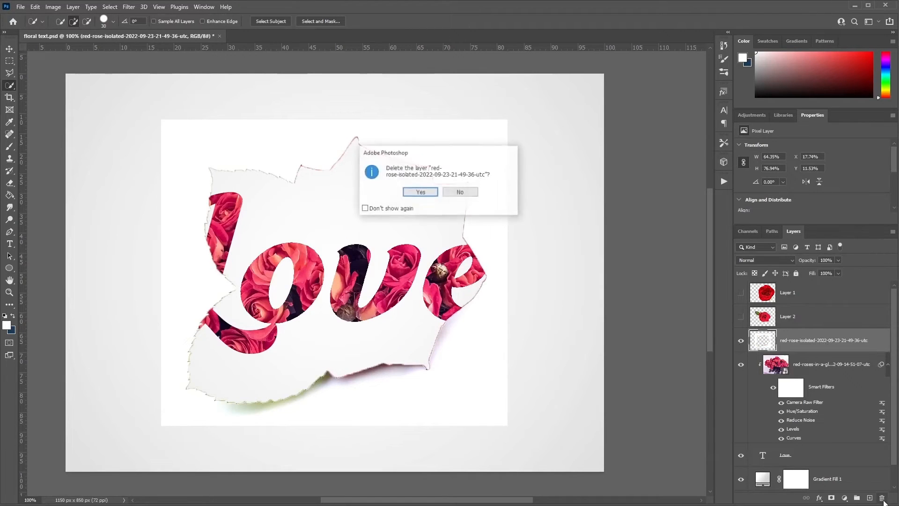
click(411, 193)
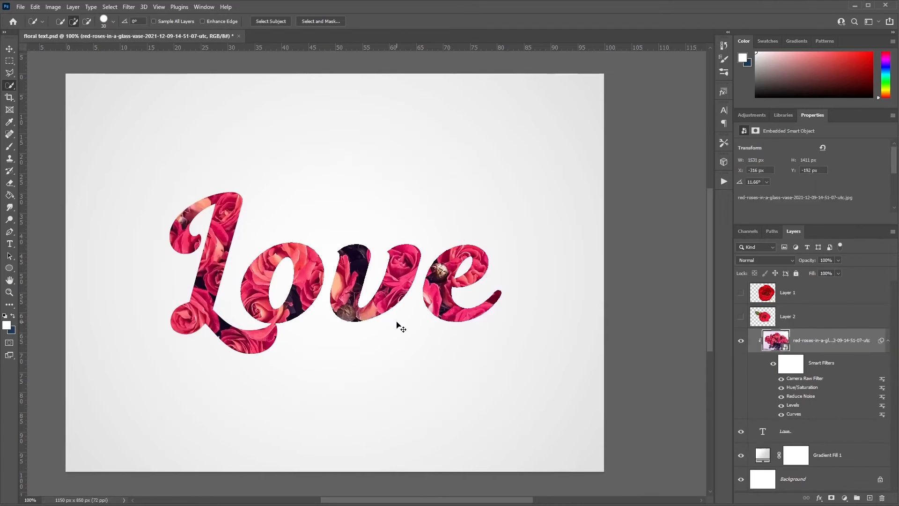
key(ctrl+v)
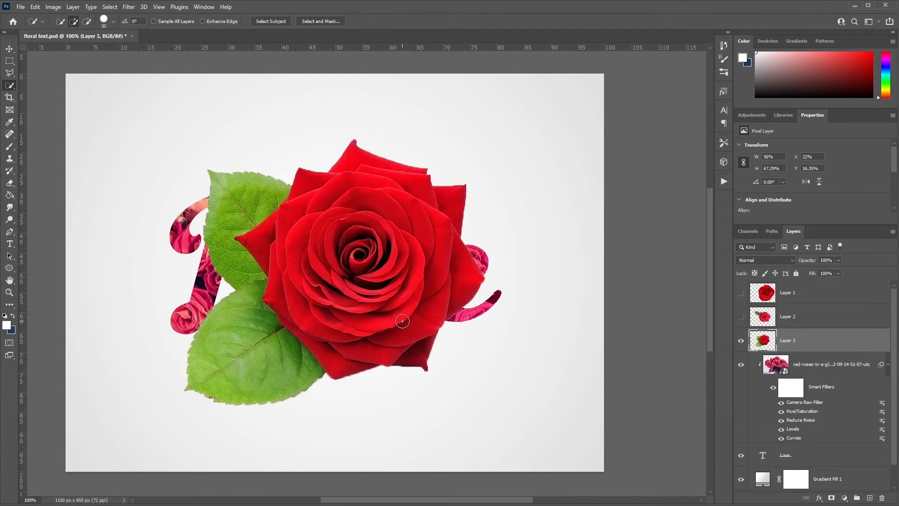
Step: Scale the two-leaf rose in Layer 3 to about 33% and place it over the lower-left curl of the letter L
click(10, 48)
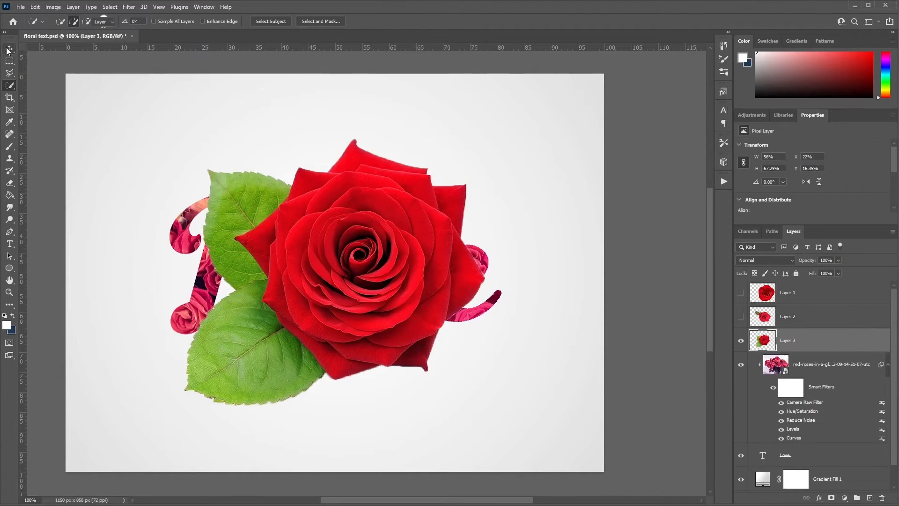
drag(338, 237, 284, 264)
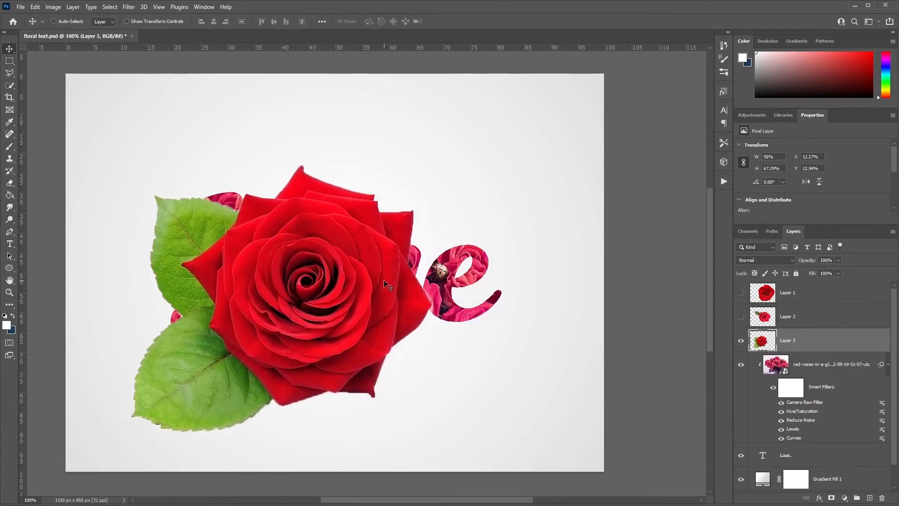
key(ctrl+t)
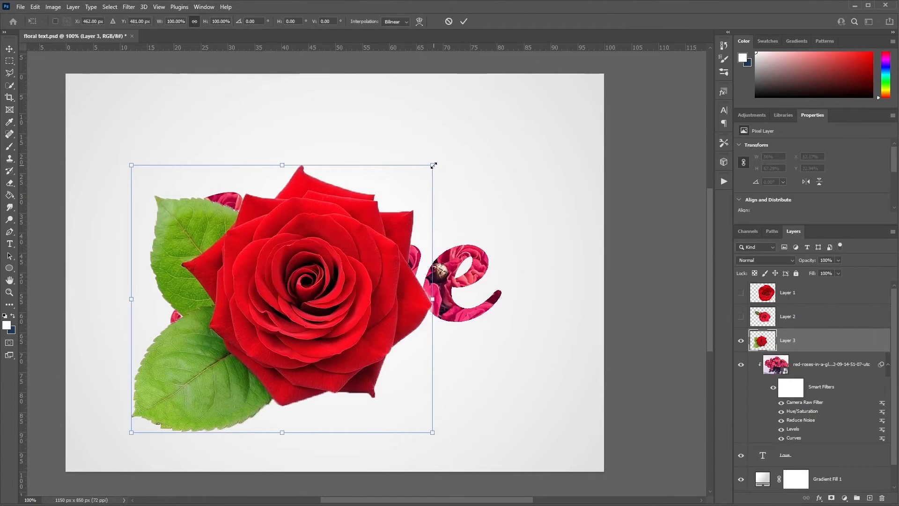
drag(433, 166, 268, 312)
mouse_move(241, 369)
mouse_down()
mouse_move(256, 355)
mouse_move(249, 359)
mouse_up()
drag(275, 302, 214, 281)
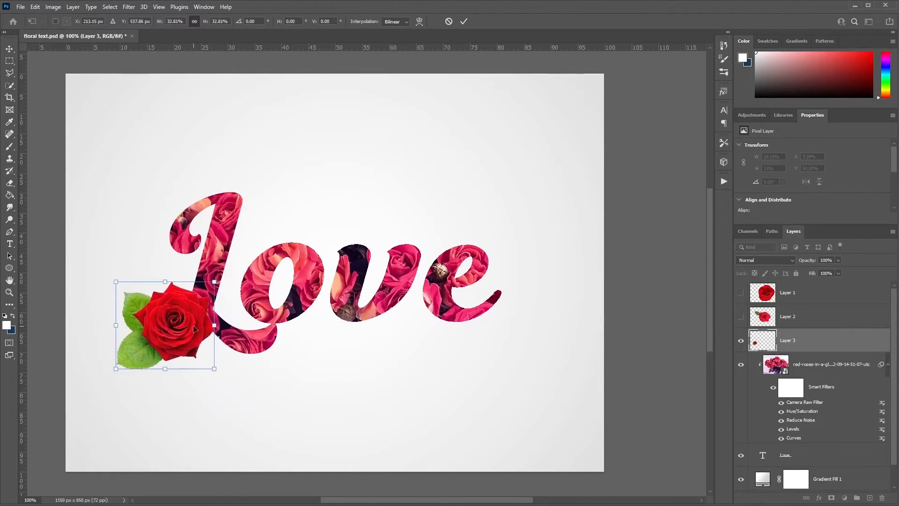
drag(196, 329, 196, 321)
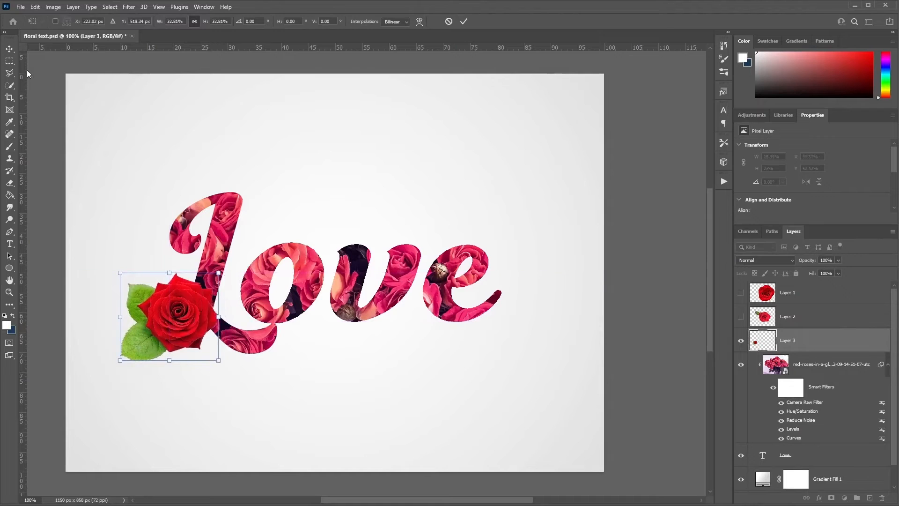
click(9, 48)
Step: Show the Layer 1 rose, shrink it to about 101 × 103 px and overlap it on the lower right of the two-leaf rose
click(802, 300)
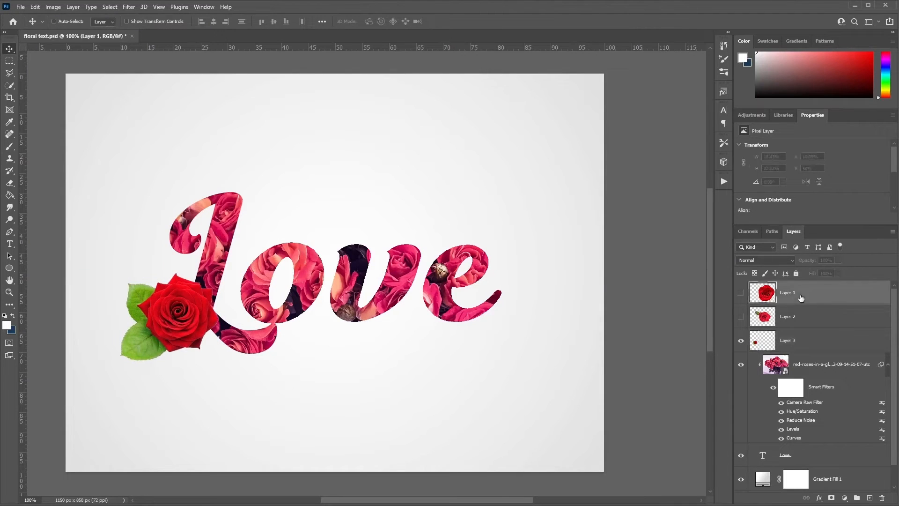
click(741, 293)
key(ctrl+t)
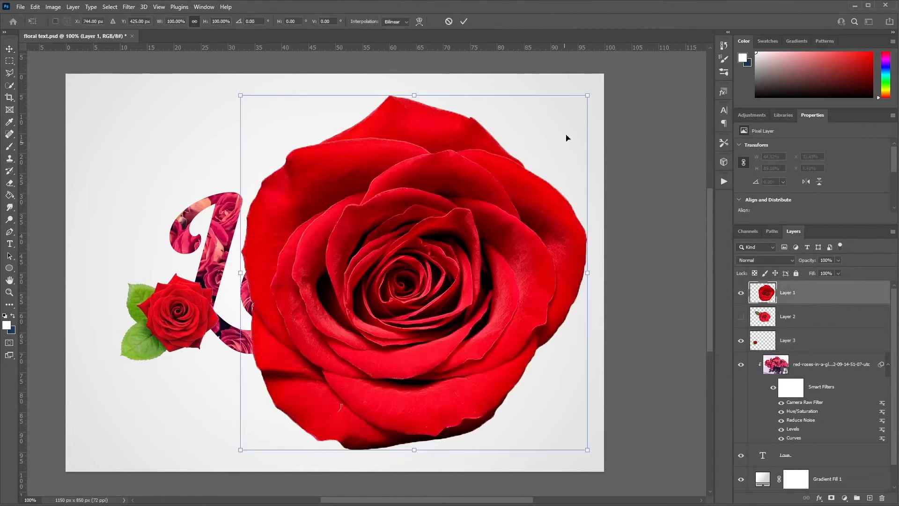
drag(587, 96, 310, 380)
drag(295, 422, 261, 339)
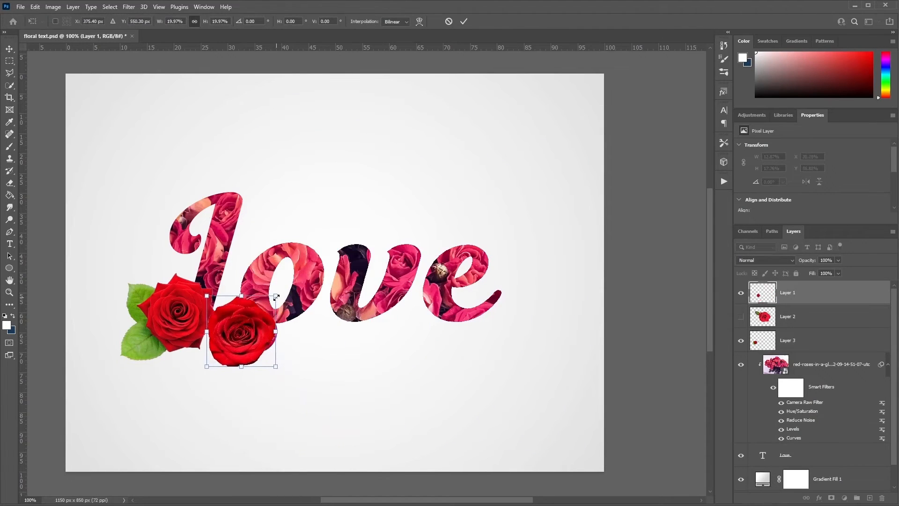
drag(276, 297, 231, 331)
mouse_move(247, 302)
mouse_down()
mouse_move(236, 329)
mouse_move(238, 303)
mouse_up()
click(9, 49)
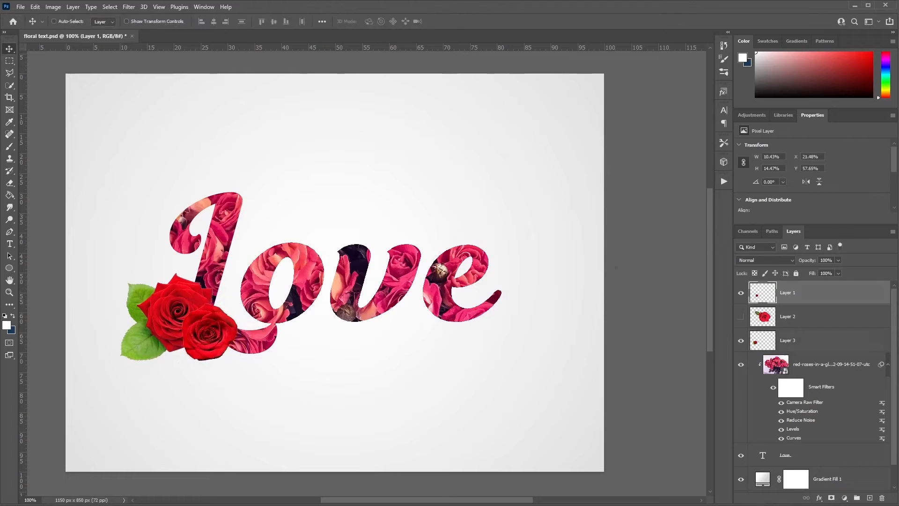
Step: Convert Layer 3 and Layer 1 to smart objects
click(818, 340)
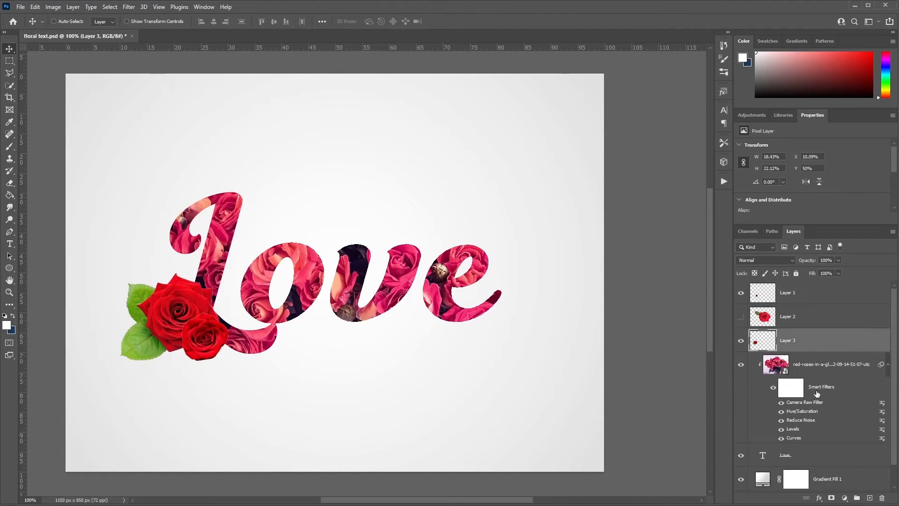
right_click(798, 340)
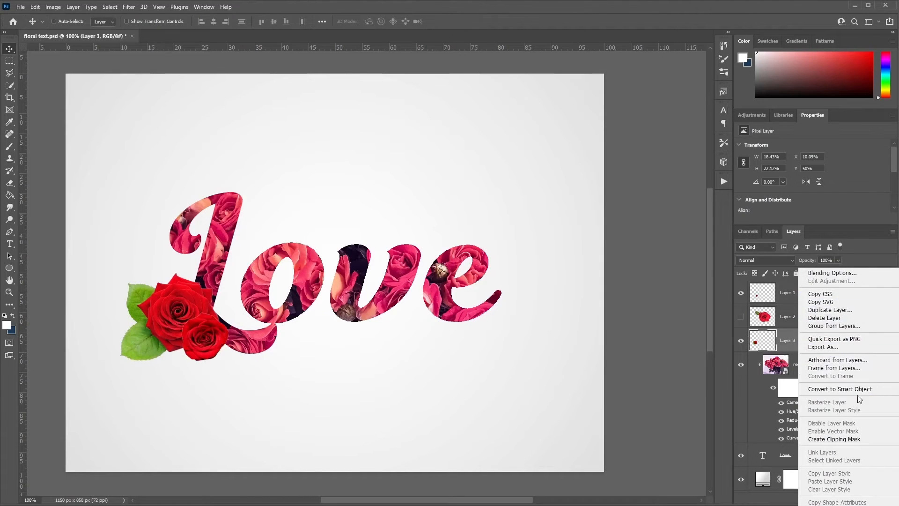
click(841, 389)
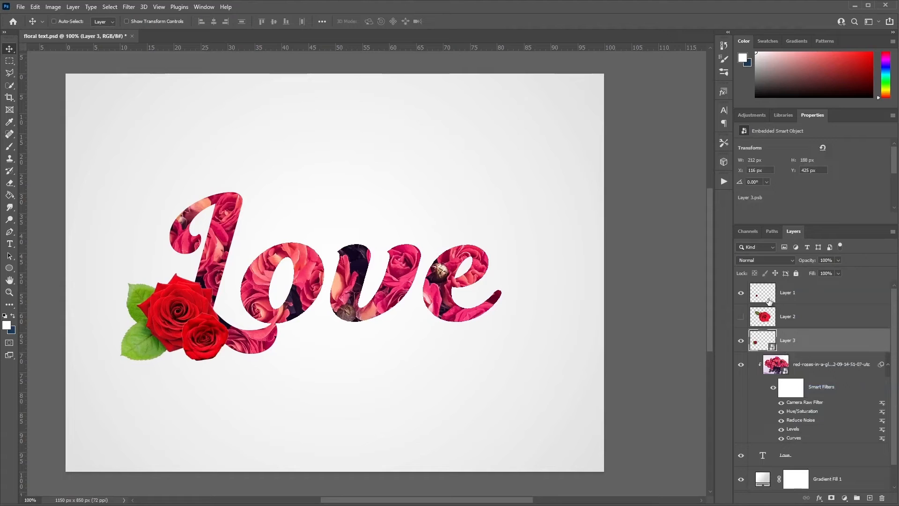
click(790, 292)
right_click(790, 293)
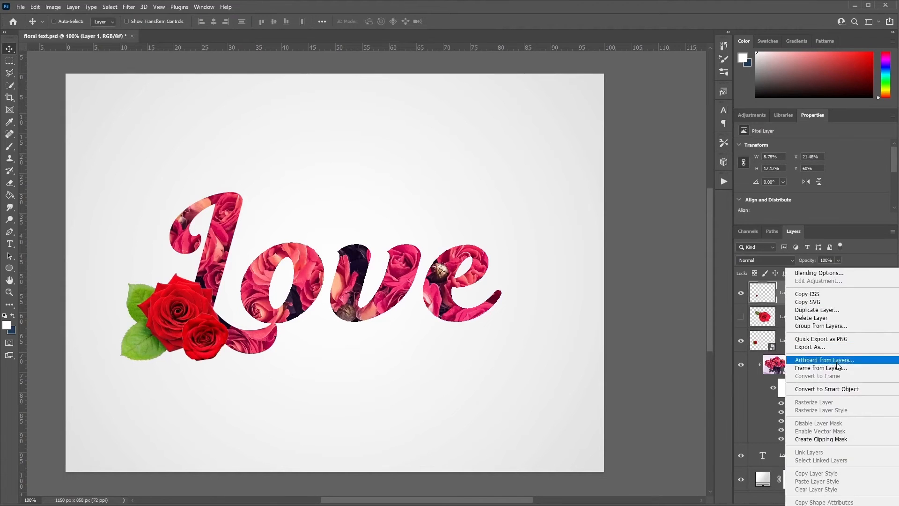
click(843, 389)
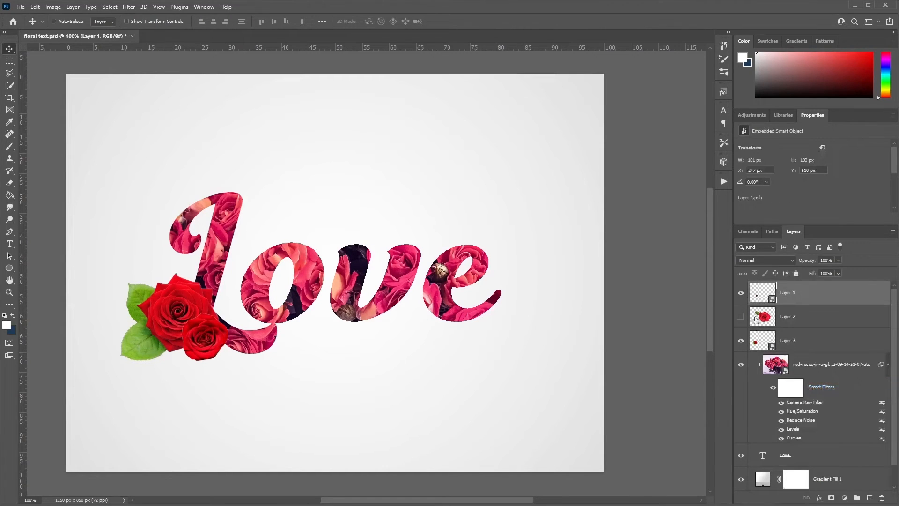
Step: Show the Layer 2 rose and convert it to a smart object
click(741, 316)
click(796, 316)
right_click(820, 315)
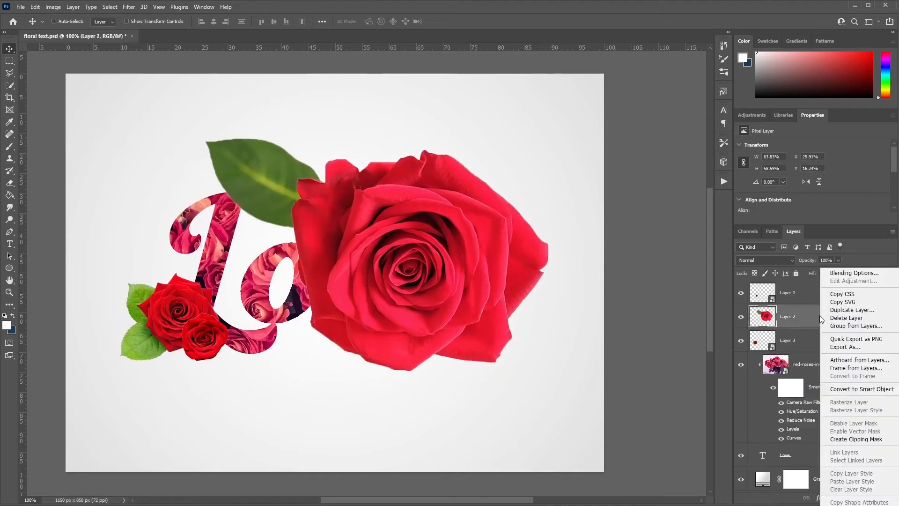
click(893, 391)
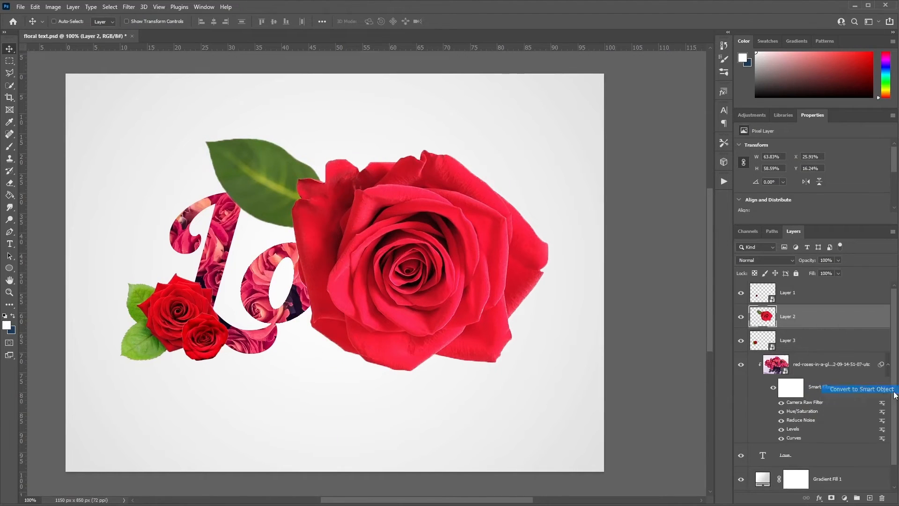
Step: Scale the Layer 2 rose to about 24%, rotate it about -165° and place it partly off the canvas's top edge above the L
key(ctrl+t)
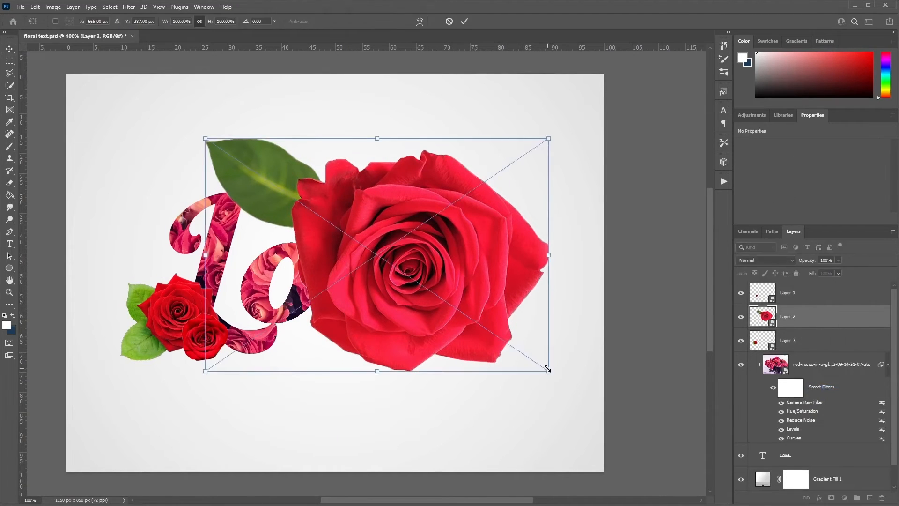
drag(547, 369, 197, 106)
drag(252, 147, 192, 73)
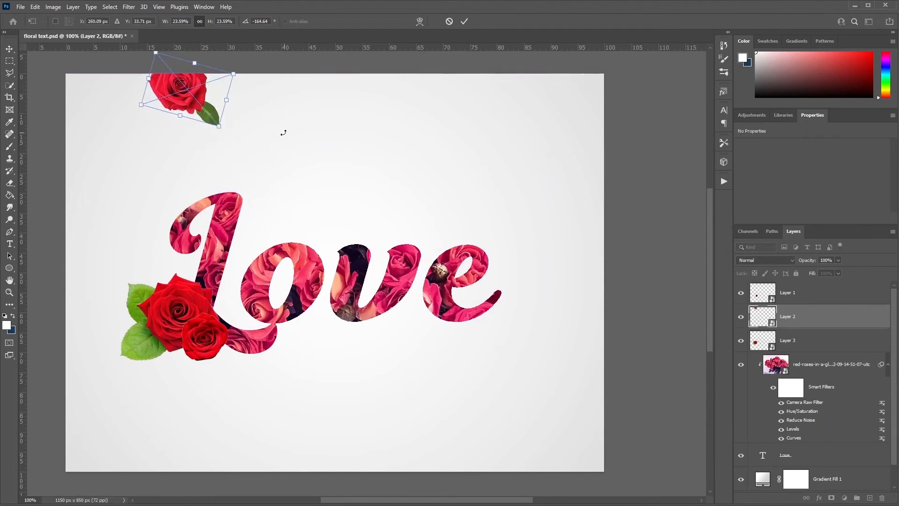
click(9, 49)
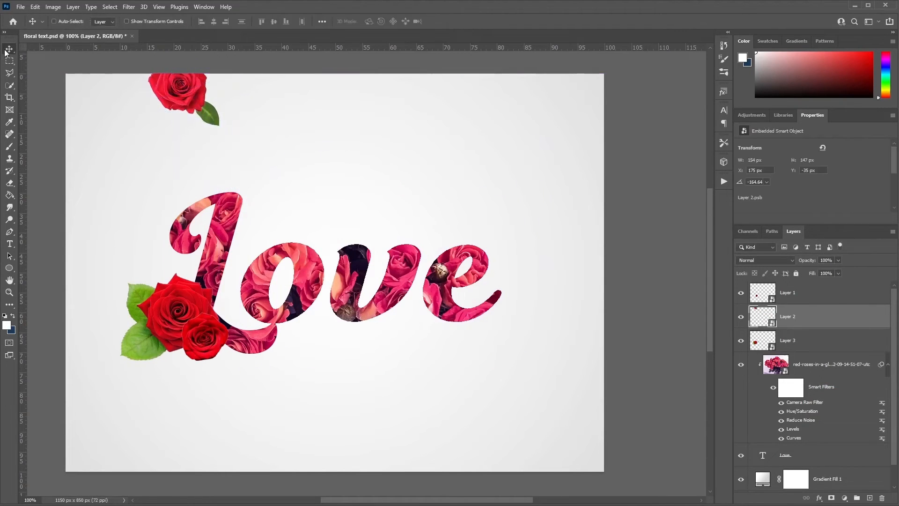
Step: Duplicate the small Layer 1 rose and move the copy partly off the canvas's right edge, below the lettering
click(806, 342)
click(810, 291)
right_click(810, 290)
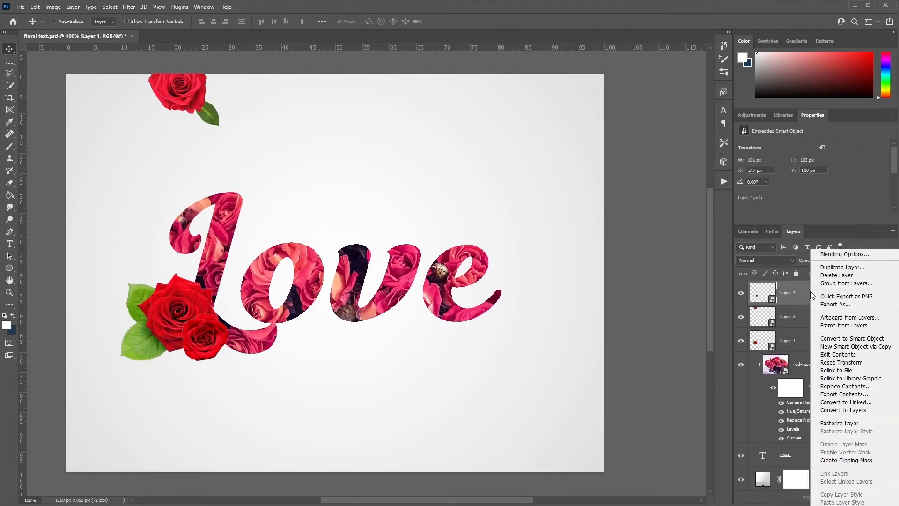
click(843, 268)
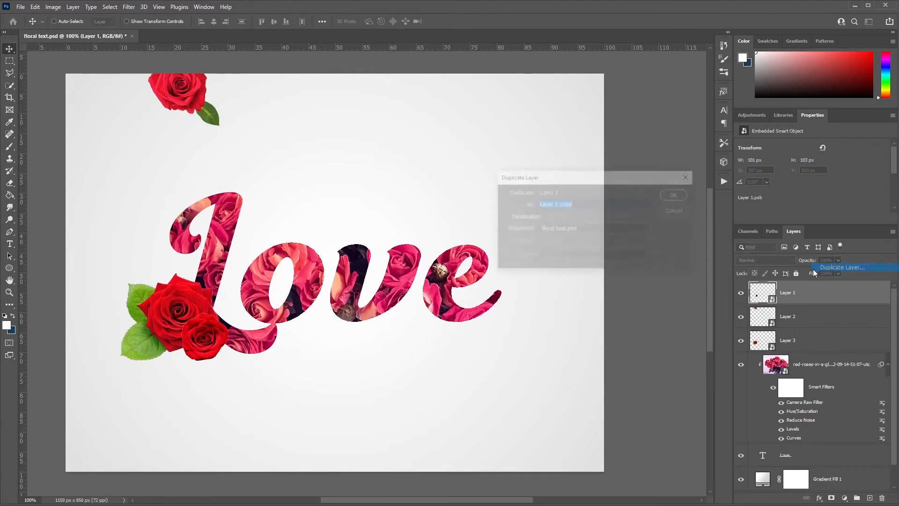
click(677, 194)
drag(206, 323, 590, 341)
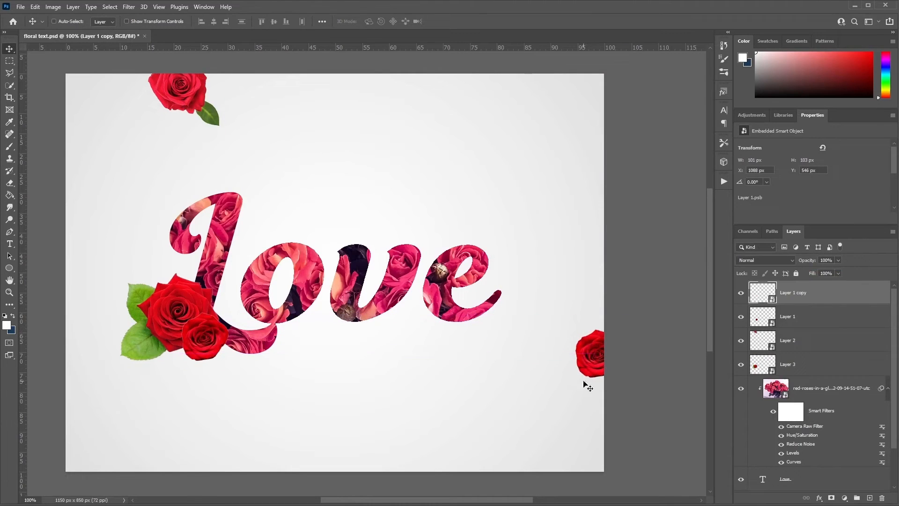
Step: Copy the clipped roses photo's smart filters onto Layer 3, Layer 2, Layer 1 and Layer 1 copy
click(810, 357)
click(829, 412)
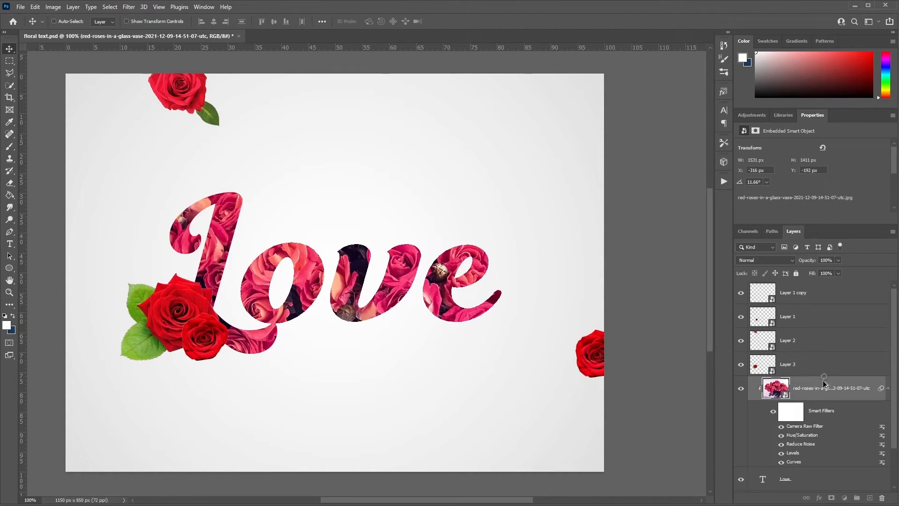
drag(826, 383, 819, 371)
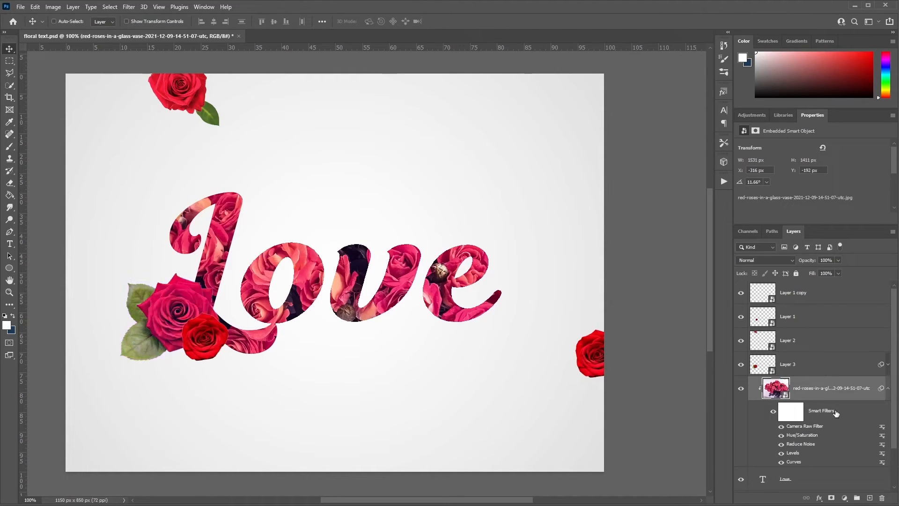
drag(832, 414, 801, 340)
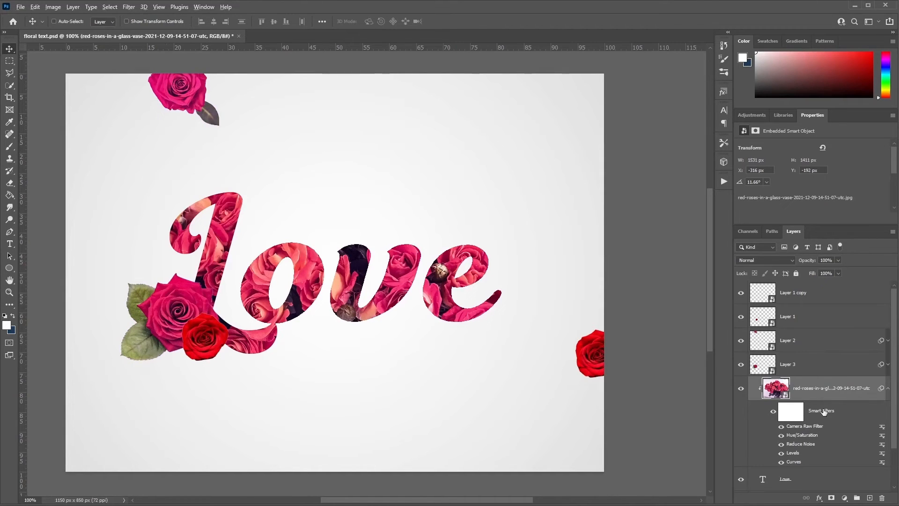
drag(824, 411, 792, 322)
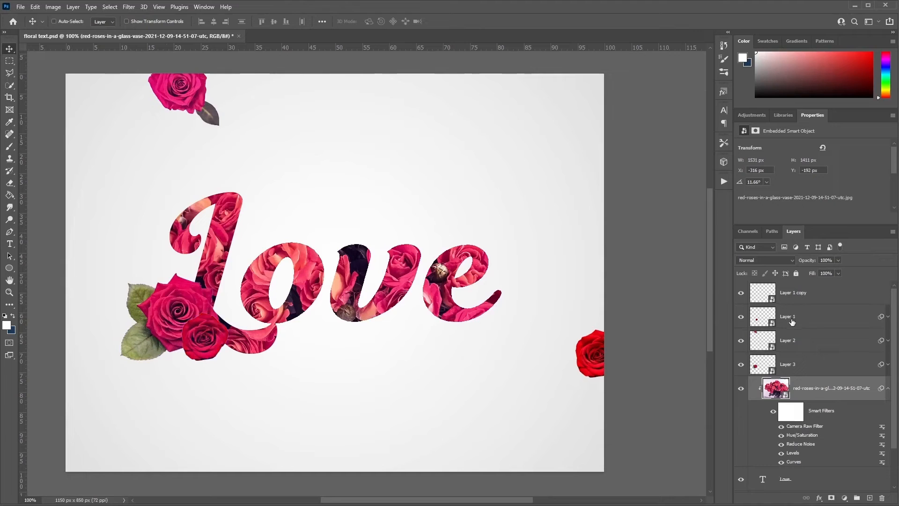
drag(829, 411, 799, 300)
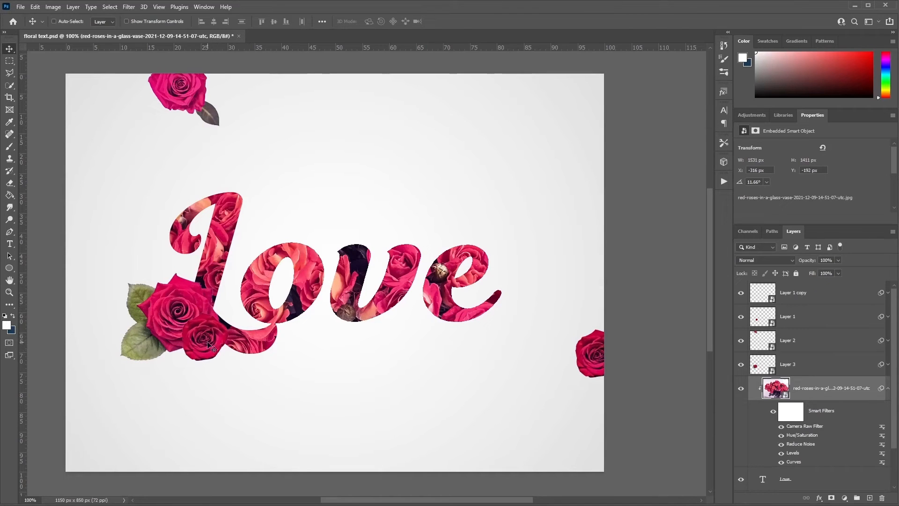
Step: Adjust Layer 1's Curves smart filter so the upper RGB curve point has input 186 and output 188
click(741, 317)
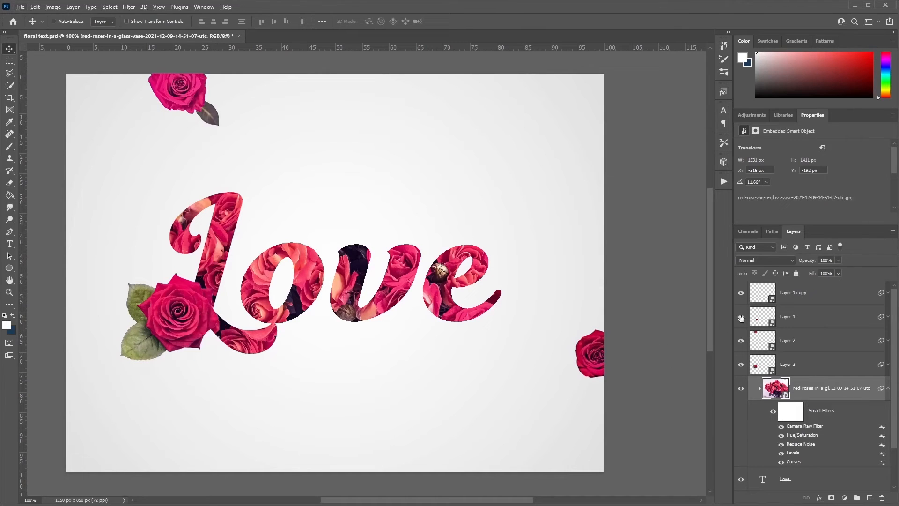
click(741, 317)
click(793, 319)
click(888, 317)
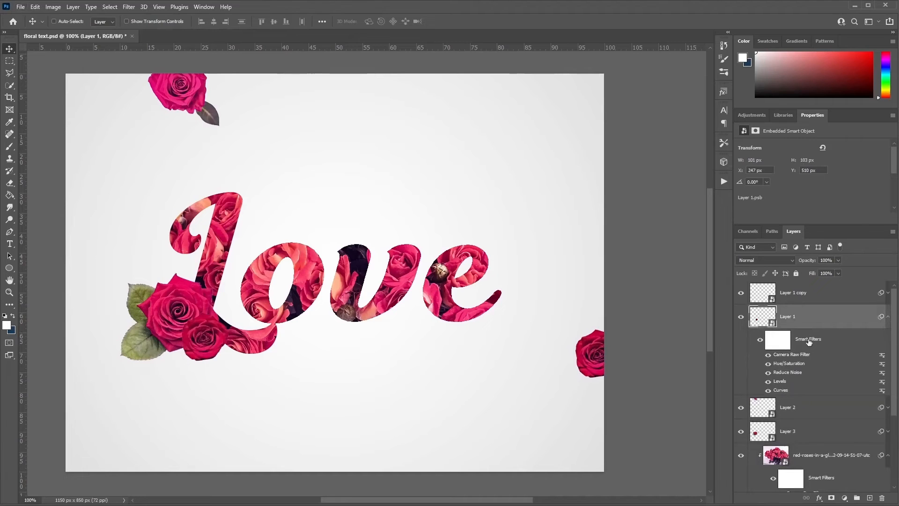
double_click(781, 391)
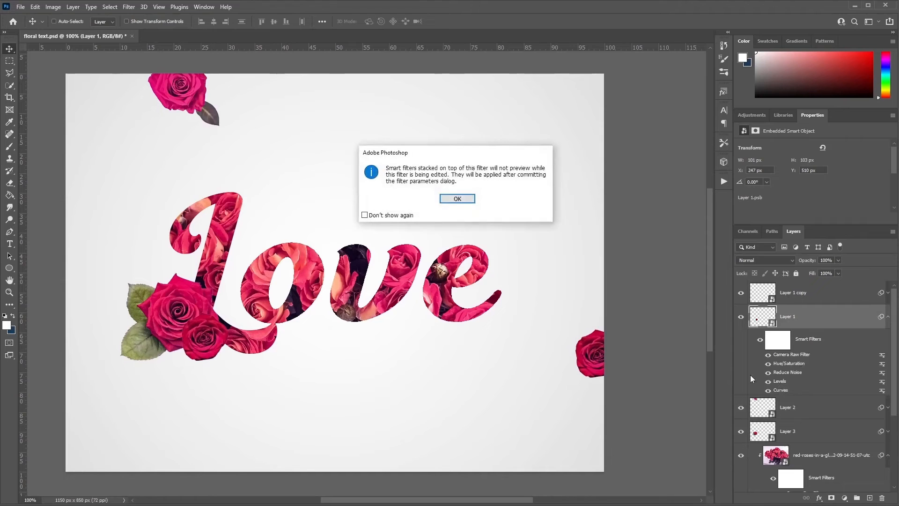
click(454, 200)
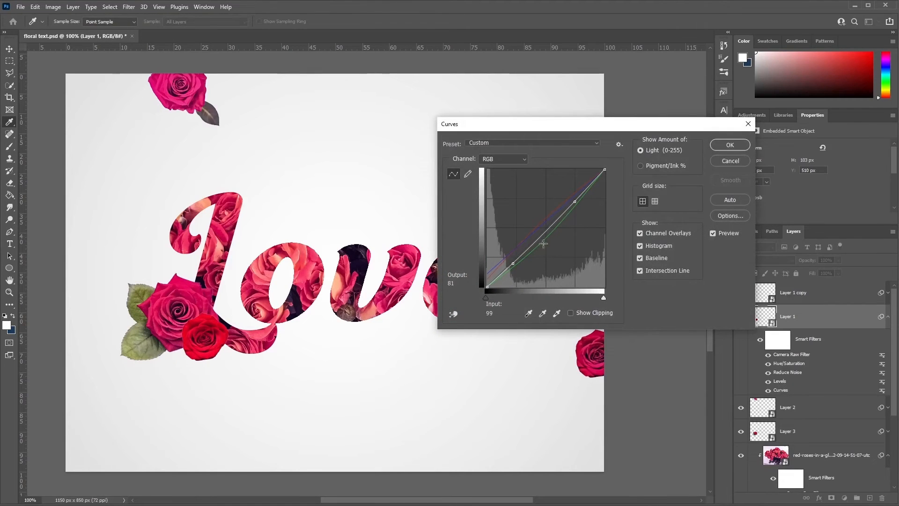
click(575, 201)
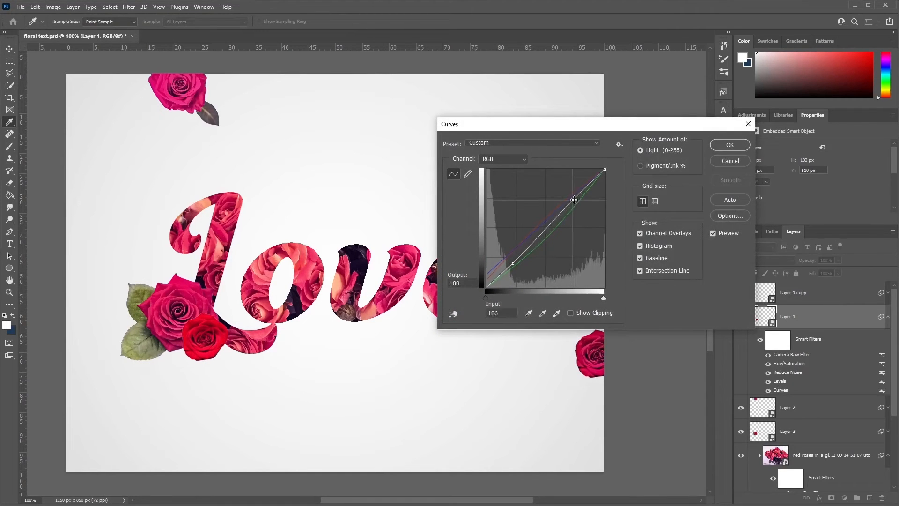
click(729, 145)
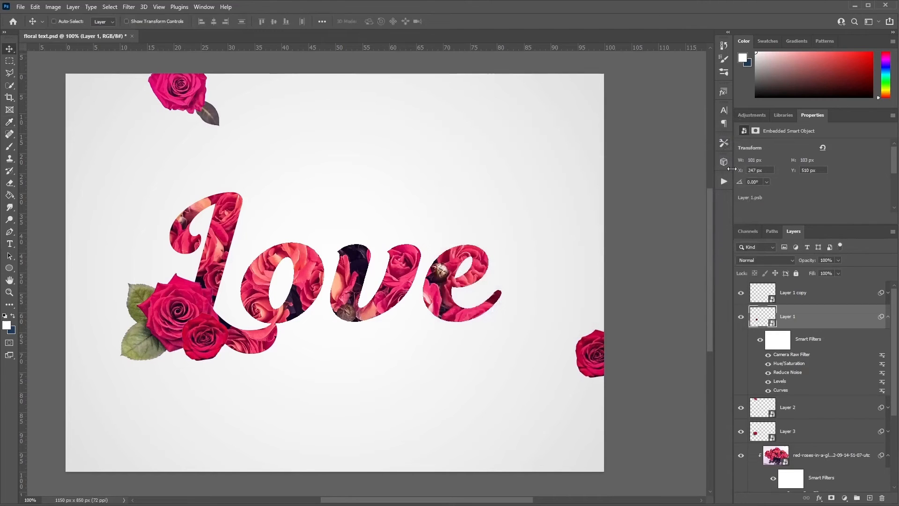
Step: Apply Layer 1's Levels smart filter with RGB input levels of 5, 1.00 and 244
double_click(780, 381)
click(473, 204)
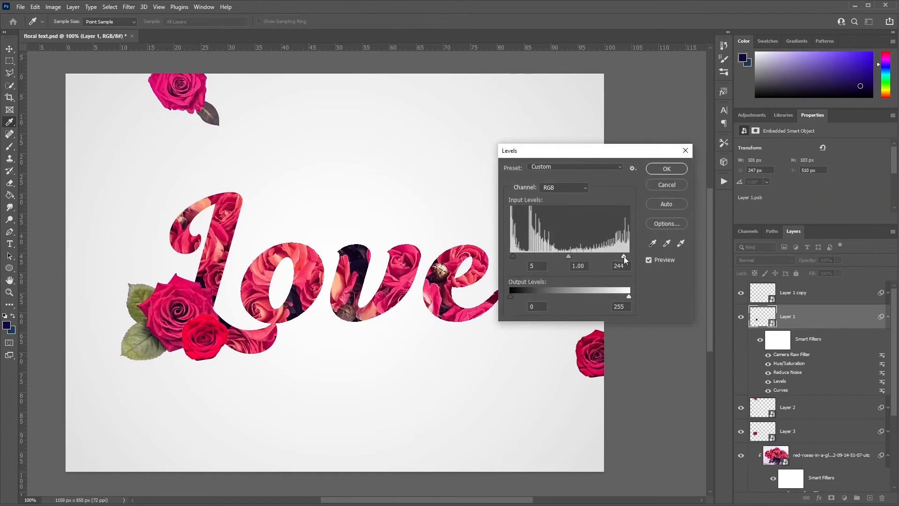
click(656, 168)
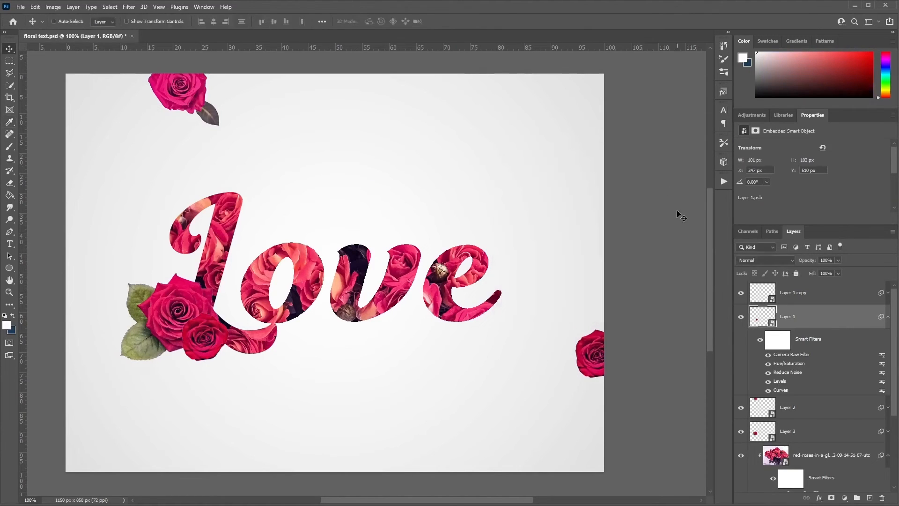
Step: Raise the upper RGB point of Layer 1's Curves smart filter to input 181 and output 195
double_click(780, 382)
click(463, 202)
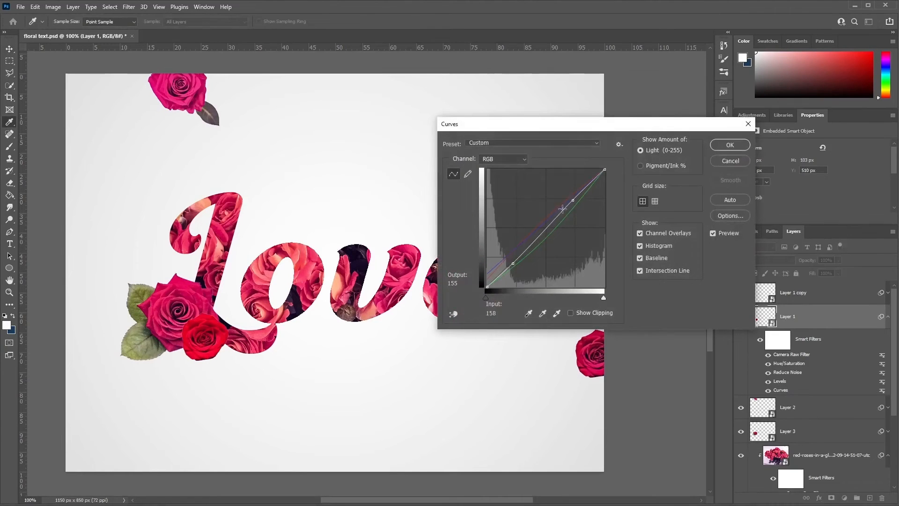
drag(573, 200, 570, 197)
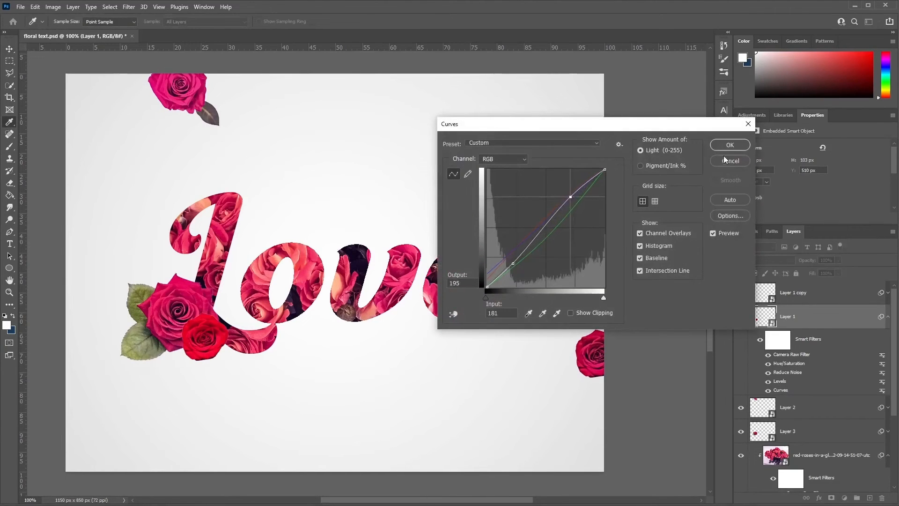
click(729, 145)
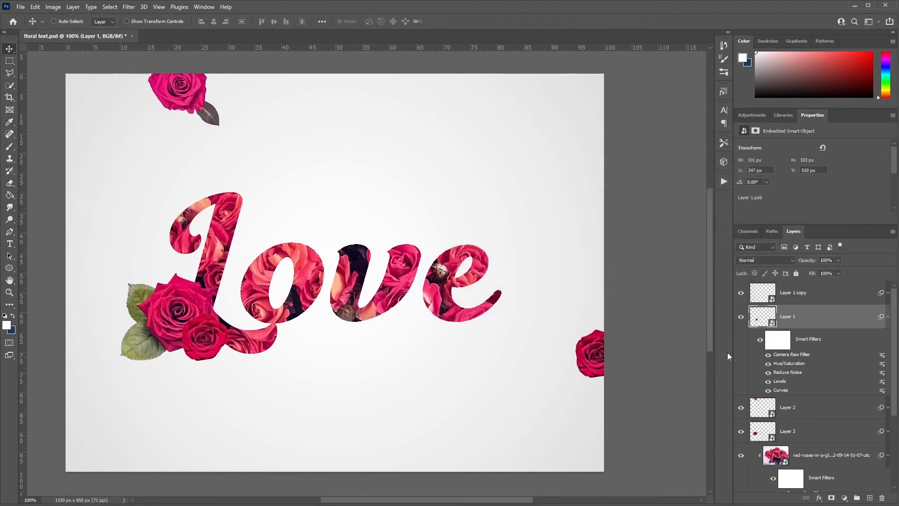
Step: Raise the lower RGB point of Layer 1's Curves smart filter to input 50 and output 60
double_click(781, 390)
click(456, 199)
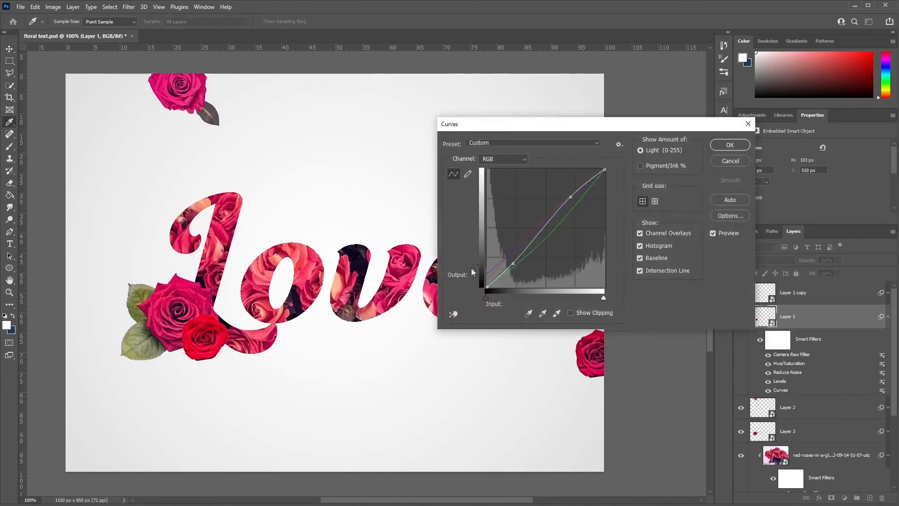
drag(512, 266, 511, 260)
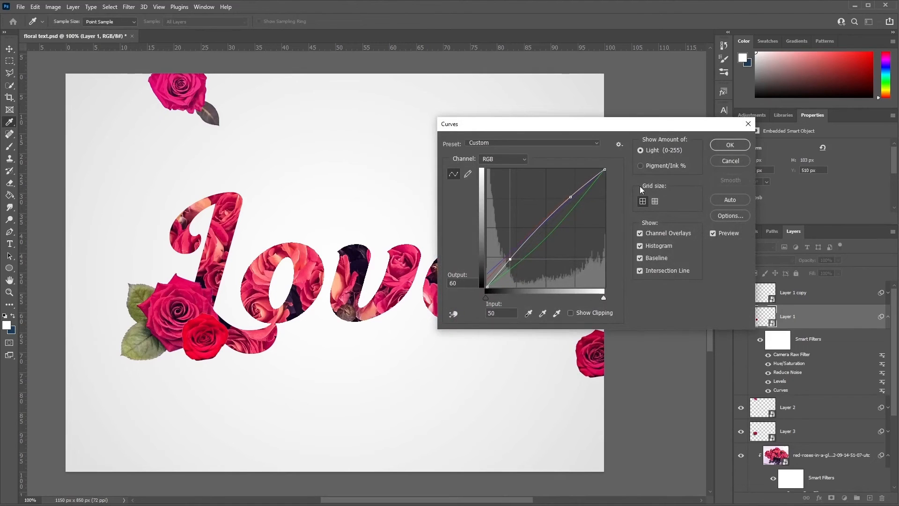
click(711, 145)
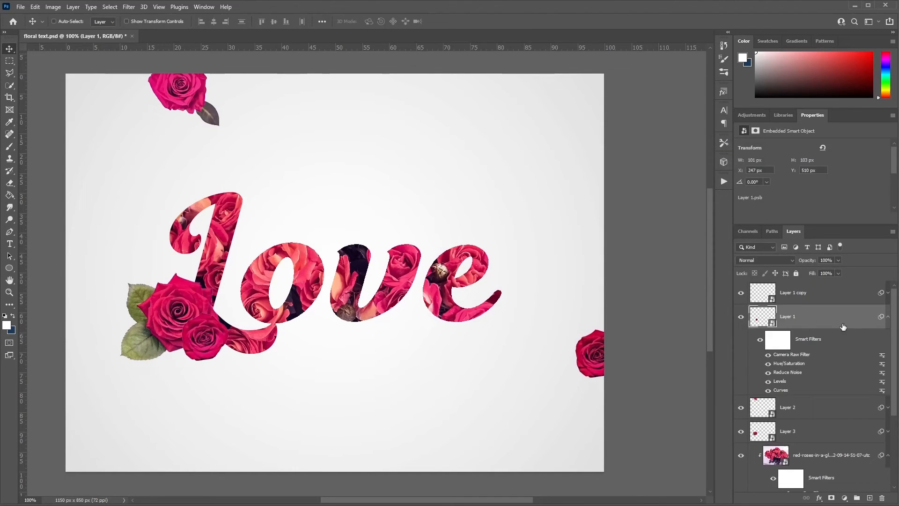
Step: Rename Layer 3 as rose_01 and Layer 2 as rose_02
click(888, 317)
click(790, 364)
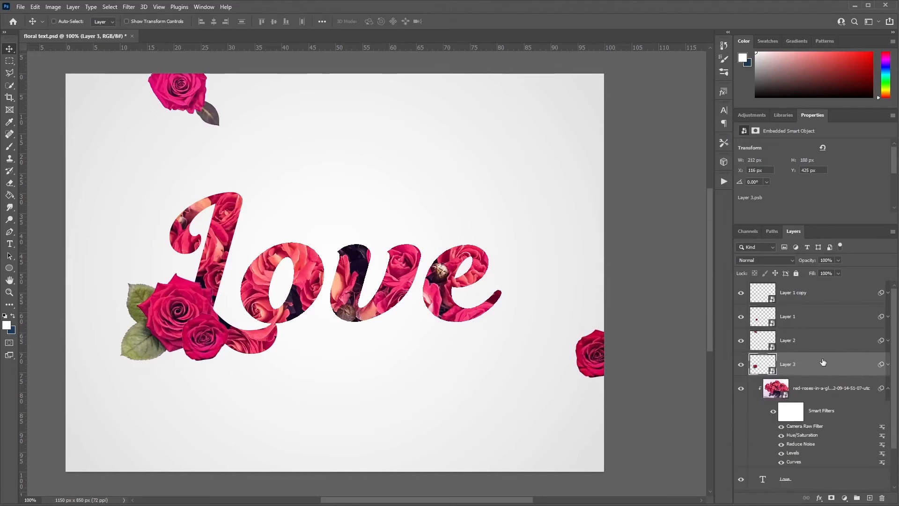
double_click(789, 368)
text(rose_01)
key(Return)
double_click(785, 341)
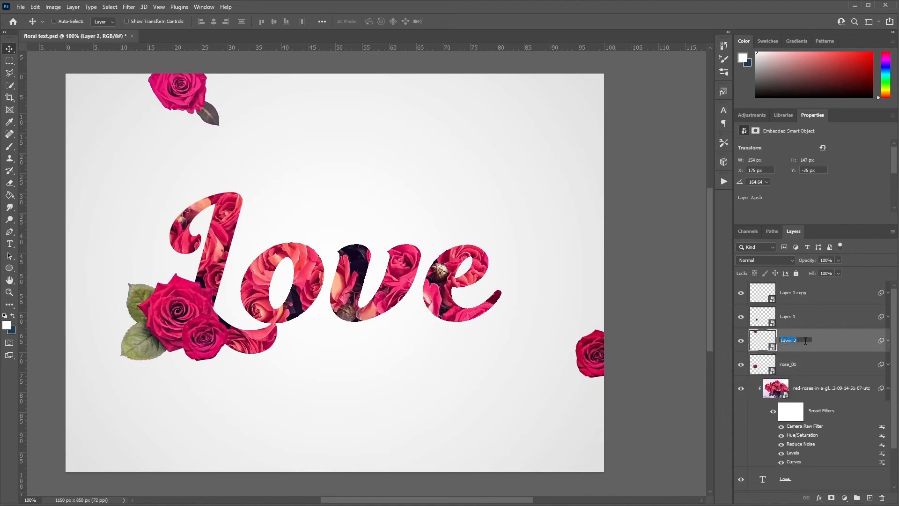
text(rose_02)
key(Return)
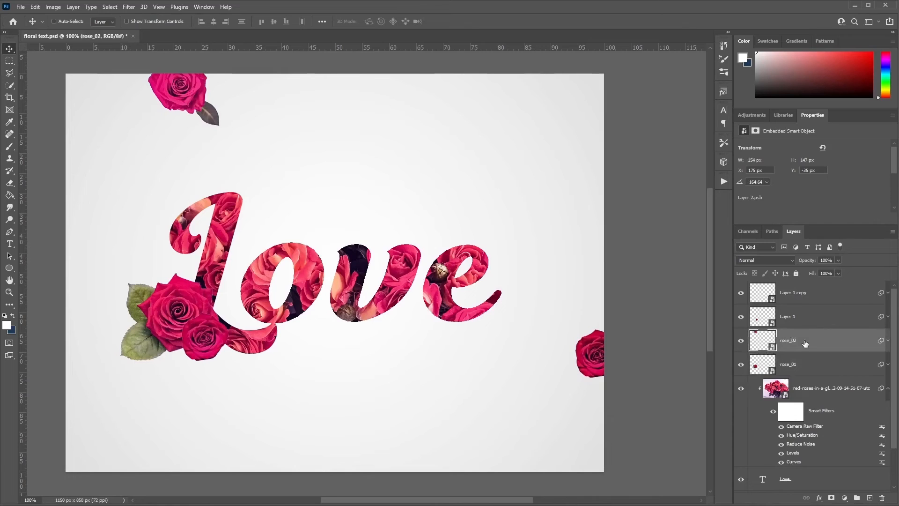
Step: Rename Layer 1 as rose_03 and Layer 1 copy as rose_04
double_click(790, 318)
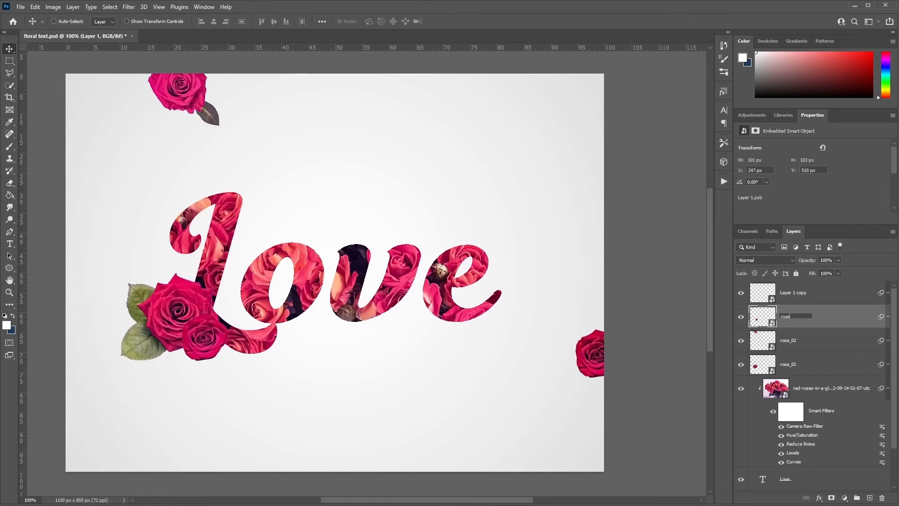
text(rose_03)
key(Return)
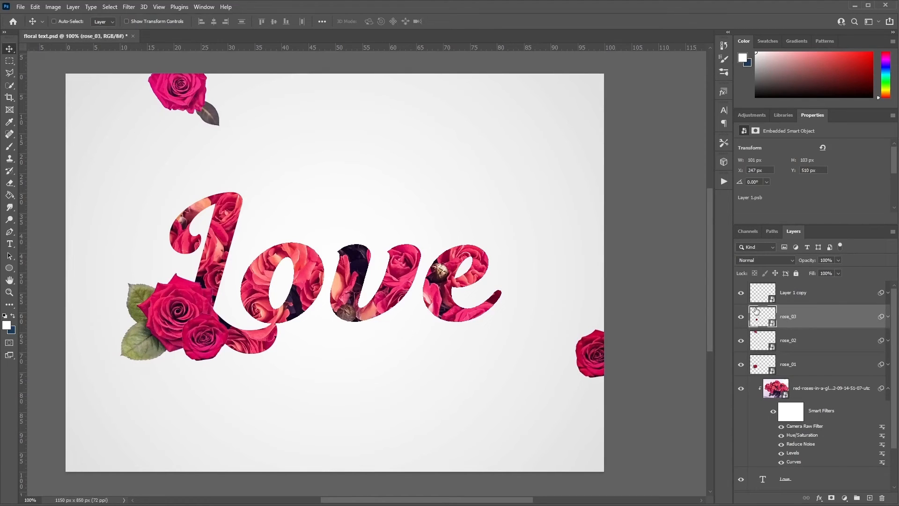
double_click(785, 292)
text(rose)
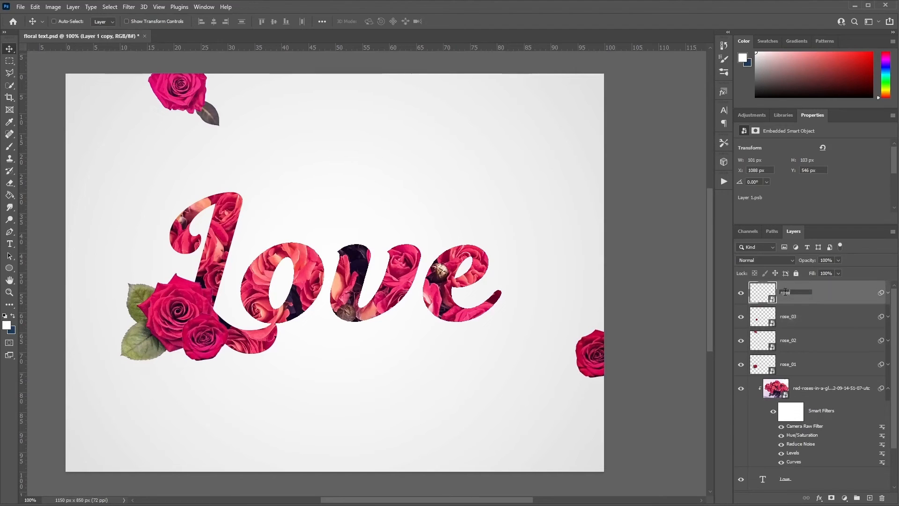
text(_04)
key(Return)
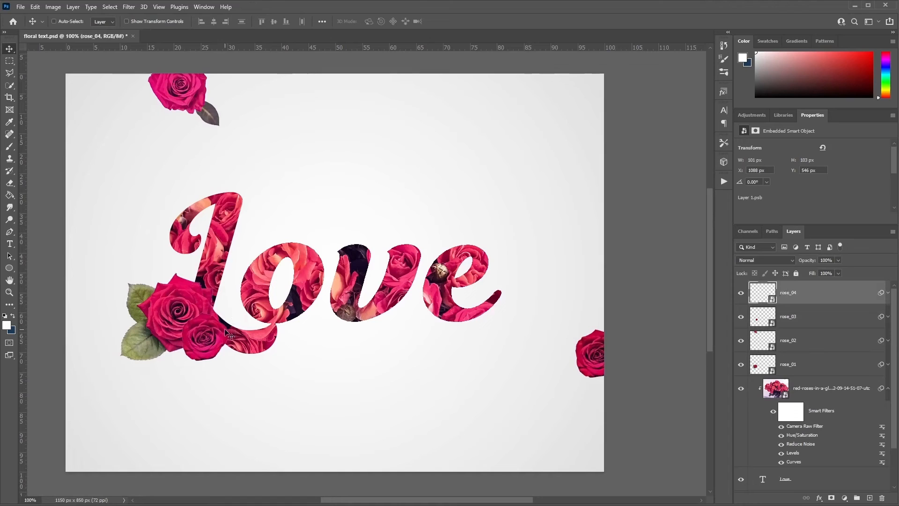
Step: Add a black Multiply drop shadow to rose_01 with 30% opacity, 135° angle, 2 px distance, 0% spread and 8 px size
ctrl+click(178, 316)
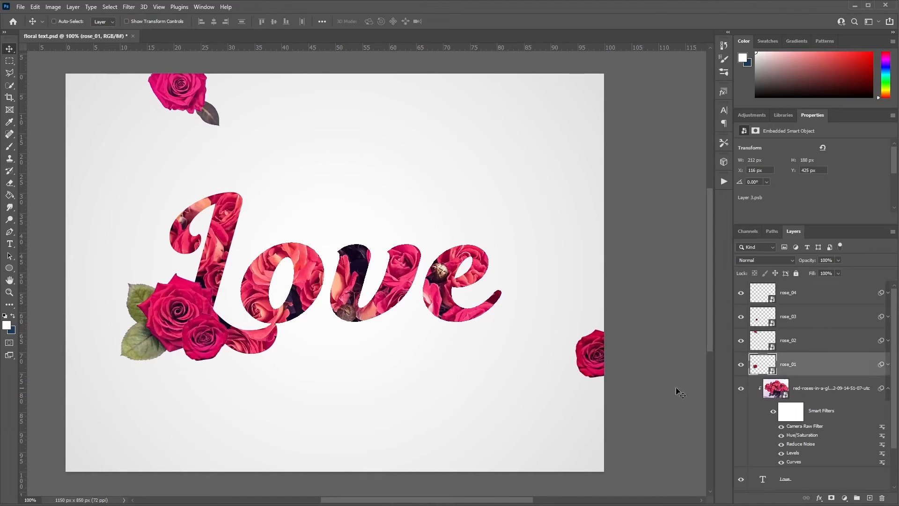
right_click(798, 361)
click(833, 255)
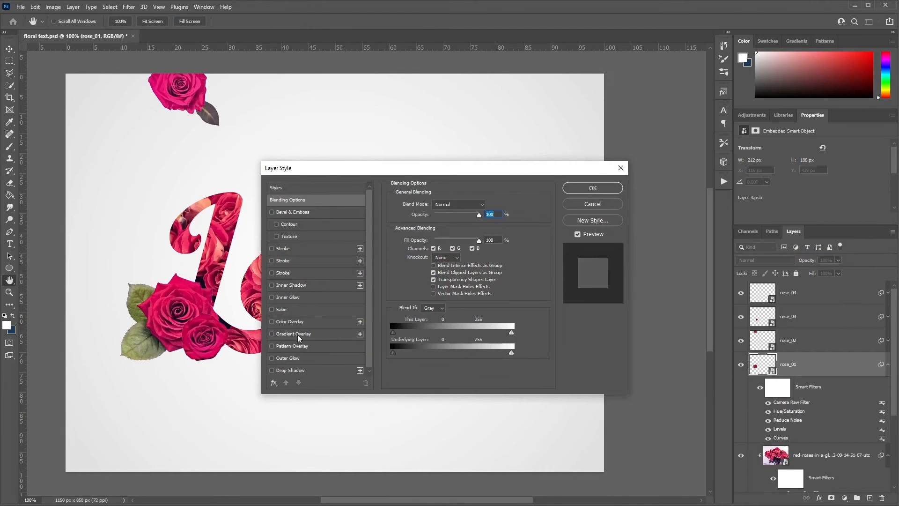
click(293, 371)
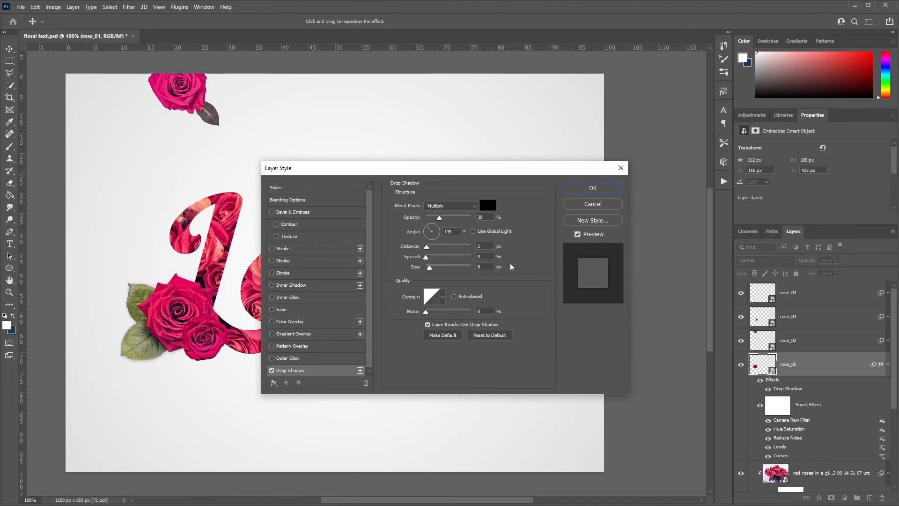
click(597, 189)
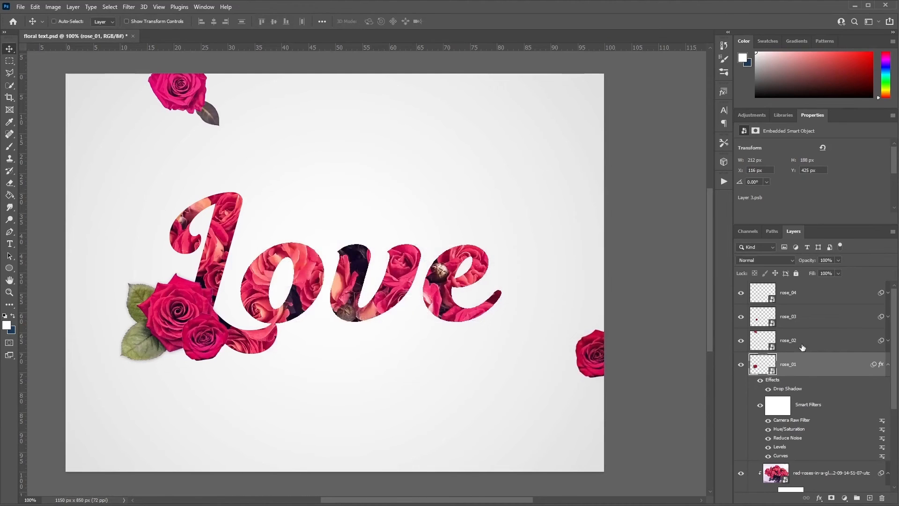
Step: Add a black Multiply drop shadow to rose_03 with 30% opacity, 135° angle, 2 px distance and 8 px size, and collapse both roses' effect lists
click(782, 347)
click(742, 341)
click(741, 341)
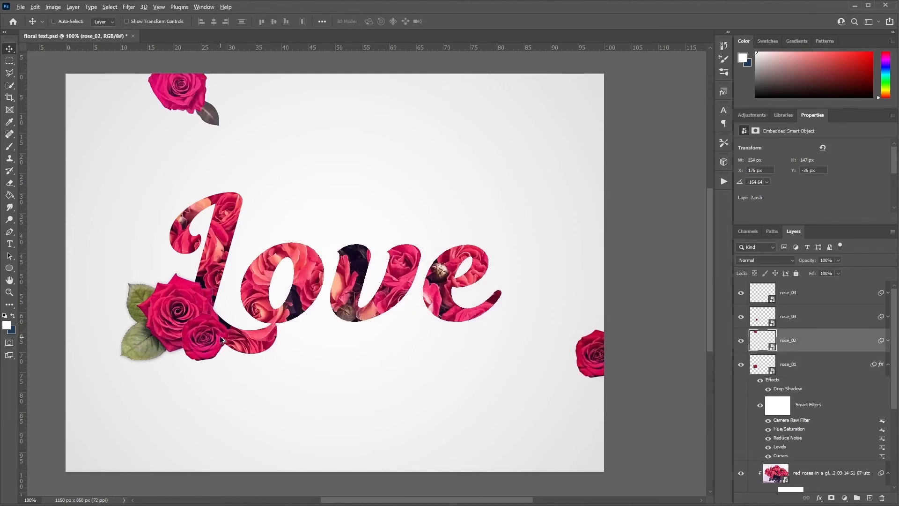
key(alt+bracketright)
click(742, 317)
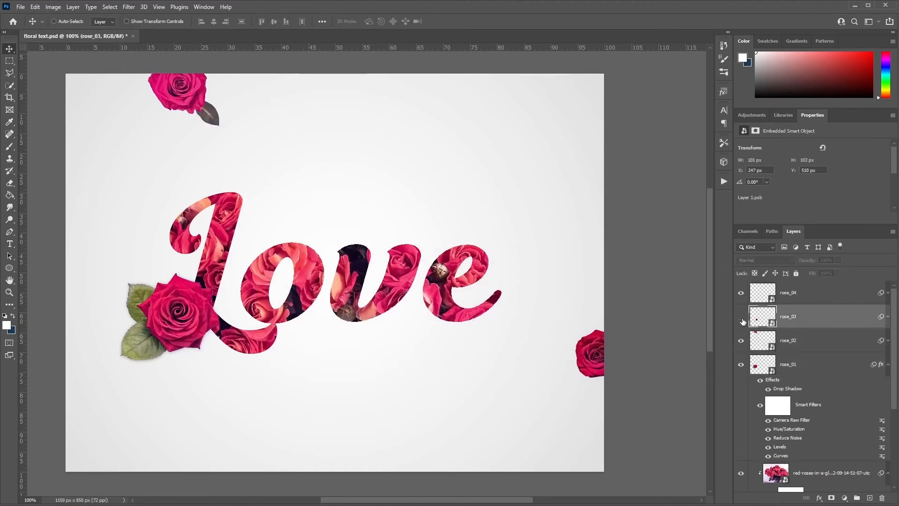
click(742, 317)
right_click(800, 320)
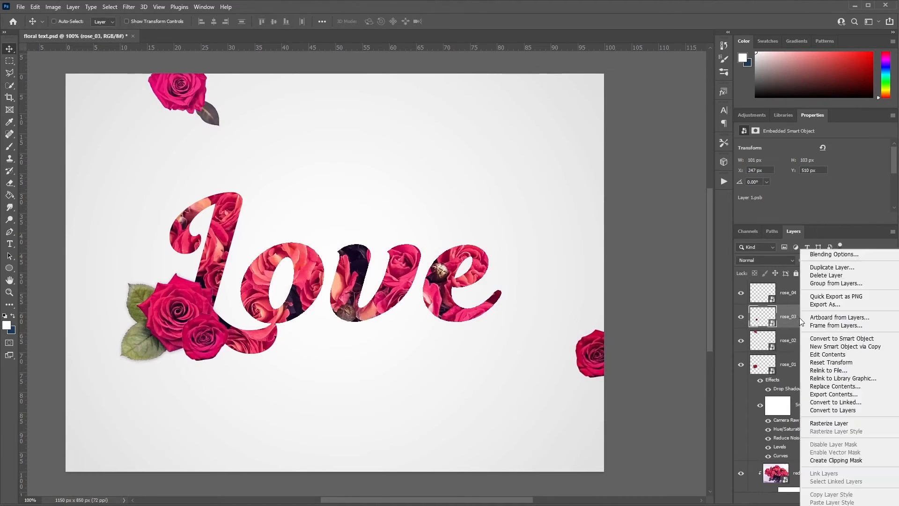
click(826, 255)
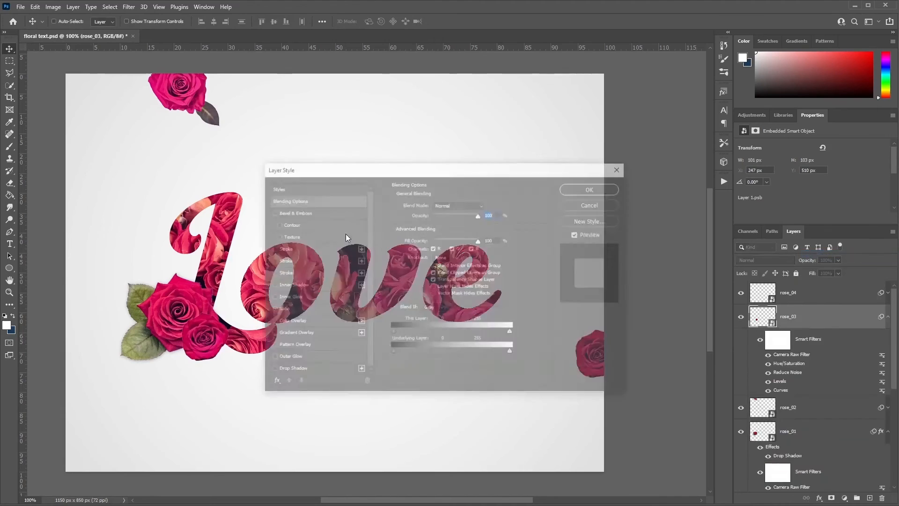
click(291, 370)
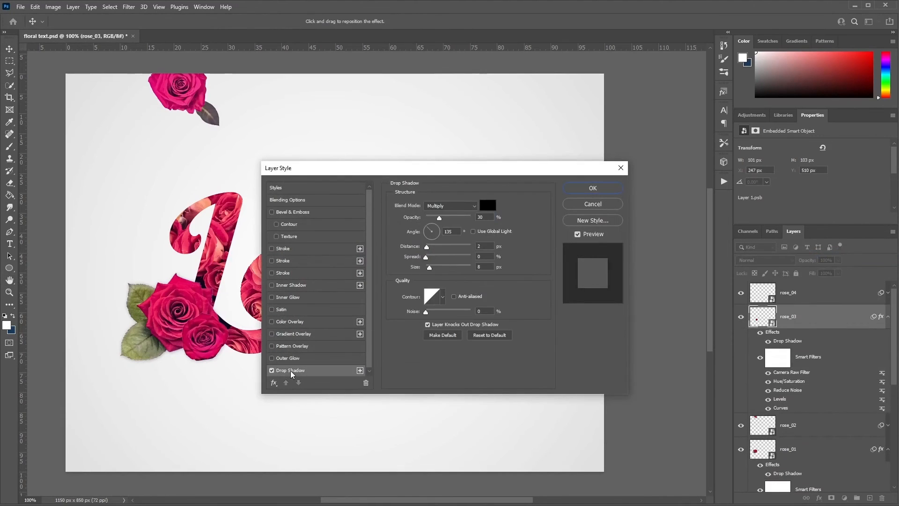
click(586, 189)
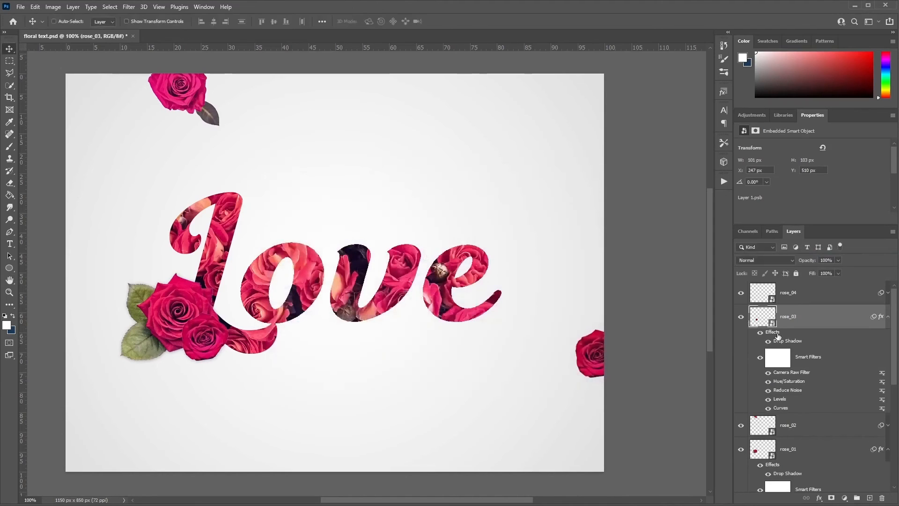
click(889, 316)
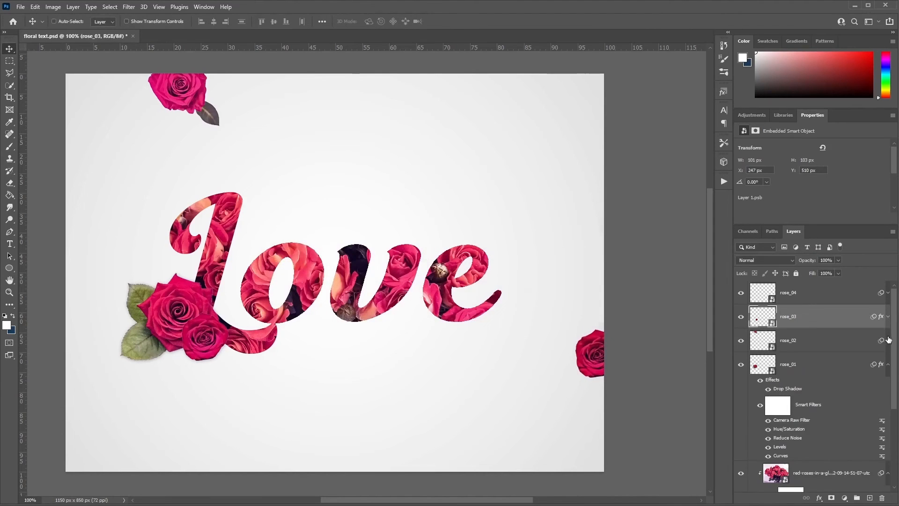
click(889, 364)
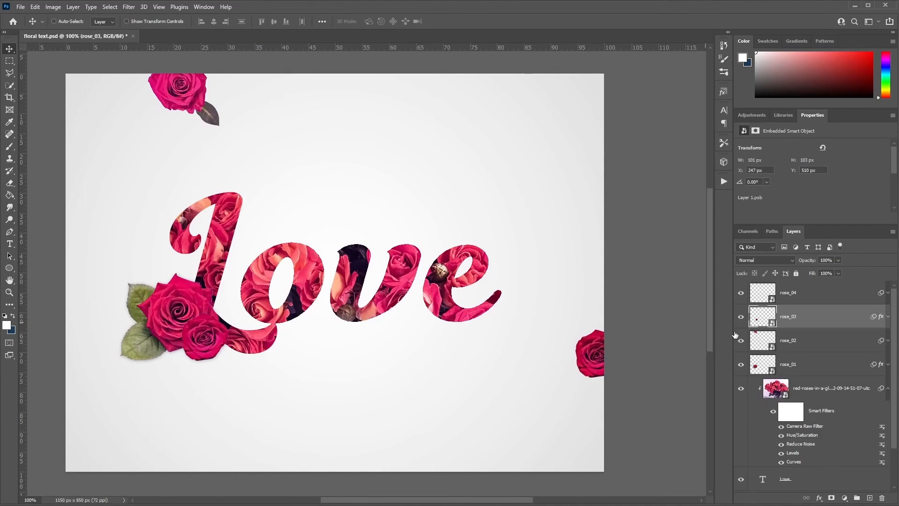
Step: Apply a Gaussian Blur with a 3.0 px radius to the rose_04 layer
click(777, 301)
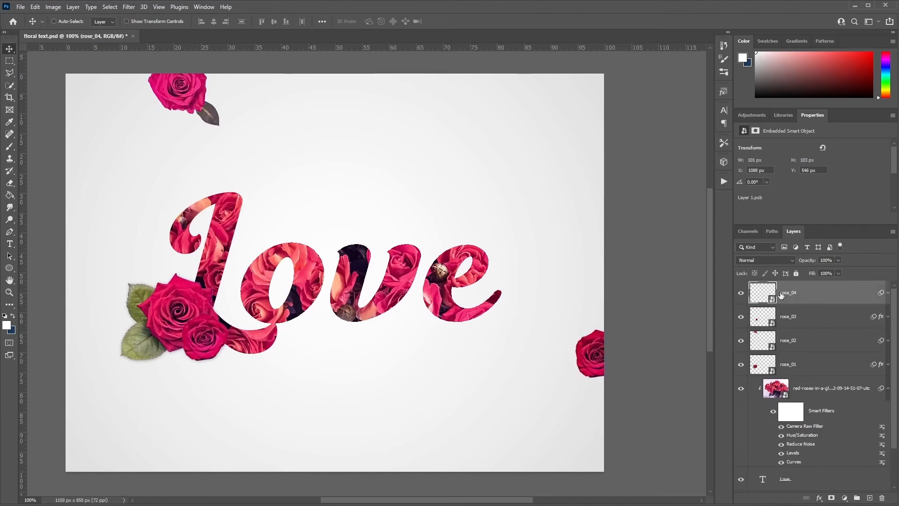
click(129, 6)
mouse_move(195, 134)
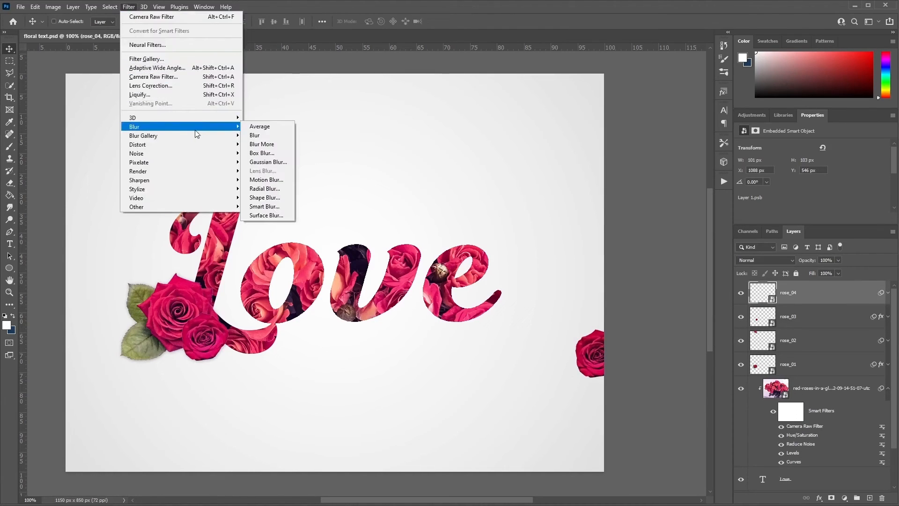
click(271, 161)
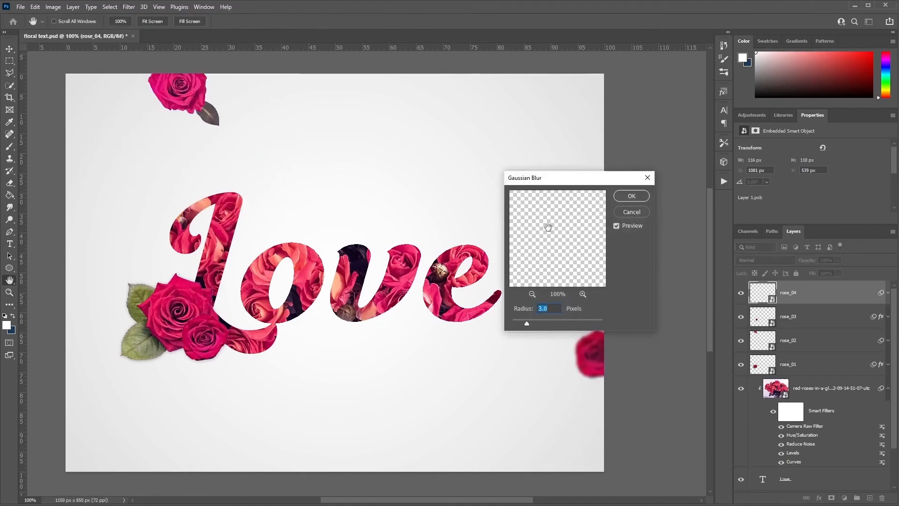
drag(570, 185, 597, 131)
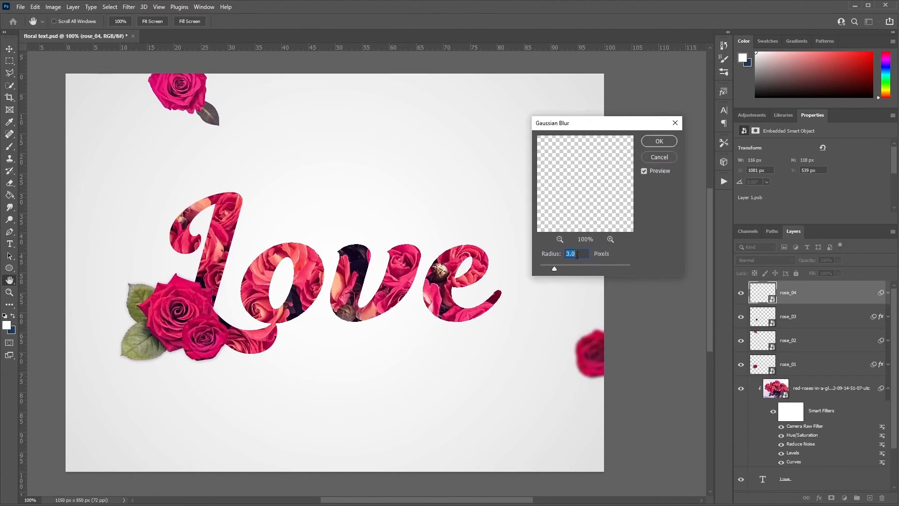
click(658, 142)
key(v)
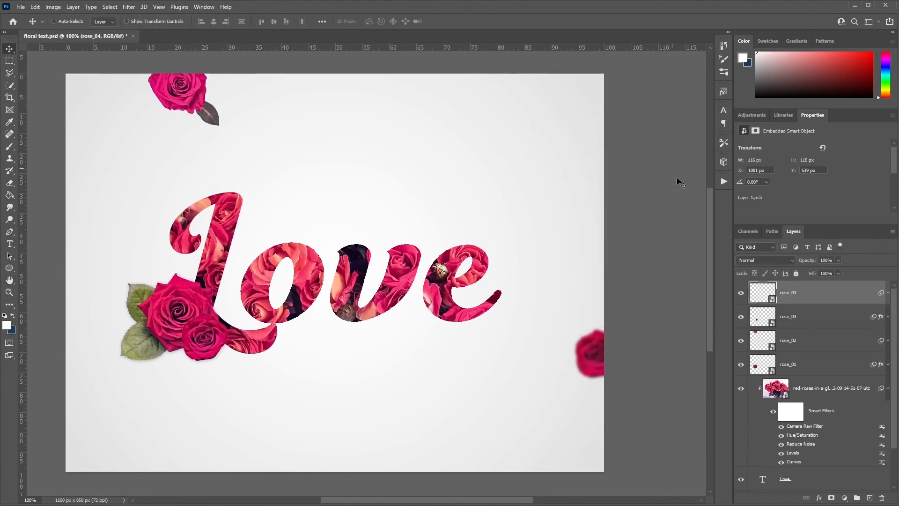
Step: Apply the same 3.0 px Gaussian Blur to the rose_02 layer at the canvas's upper edge
ctrl+click(190, 96)
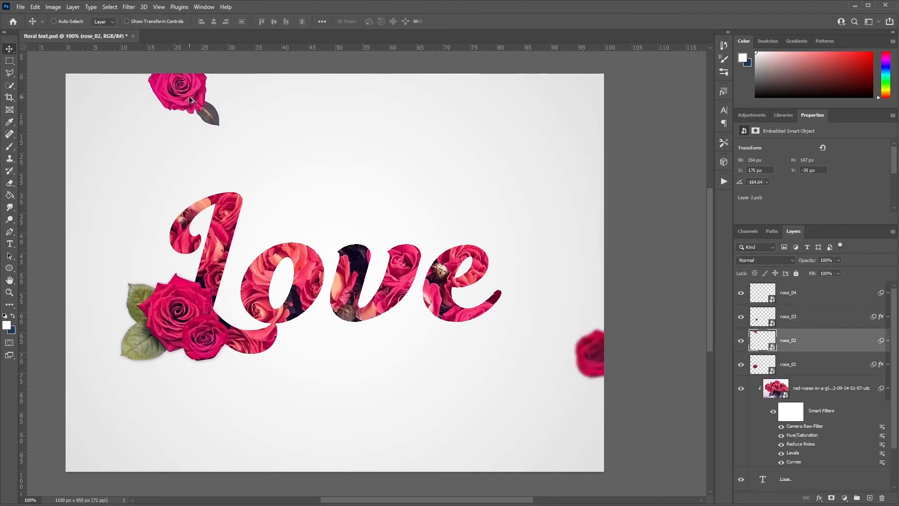
click(740, 342)
click(741, 342)
click(126, 8)
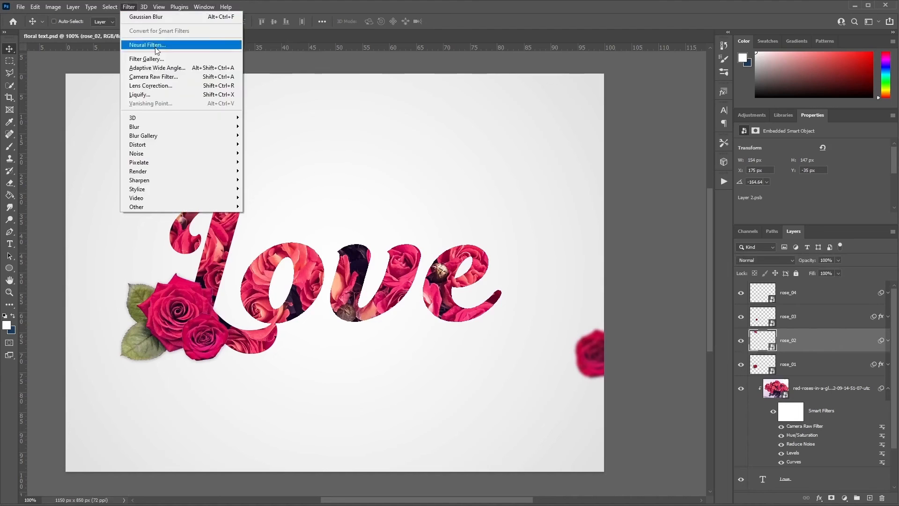
click(164, 17)
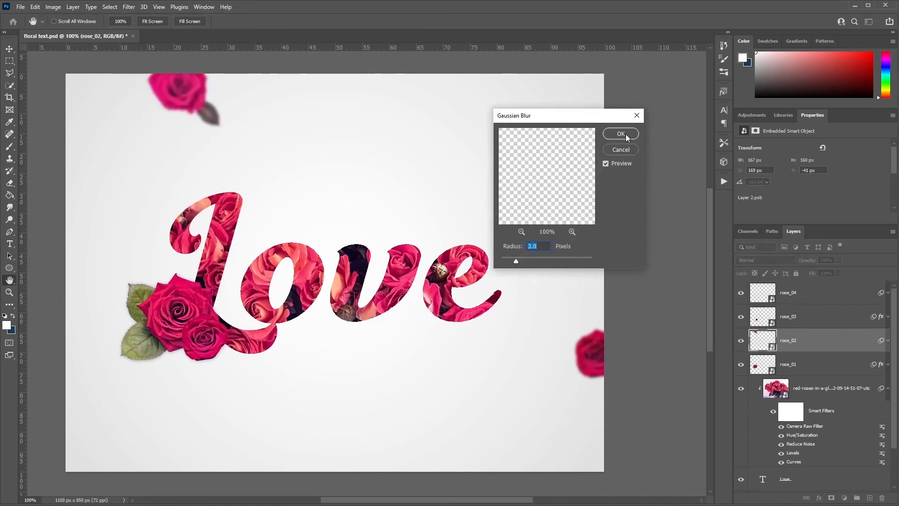
key(Return)
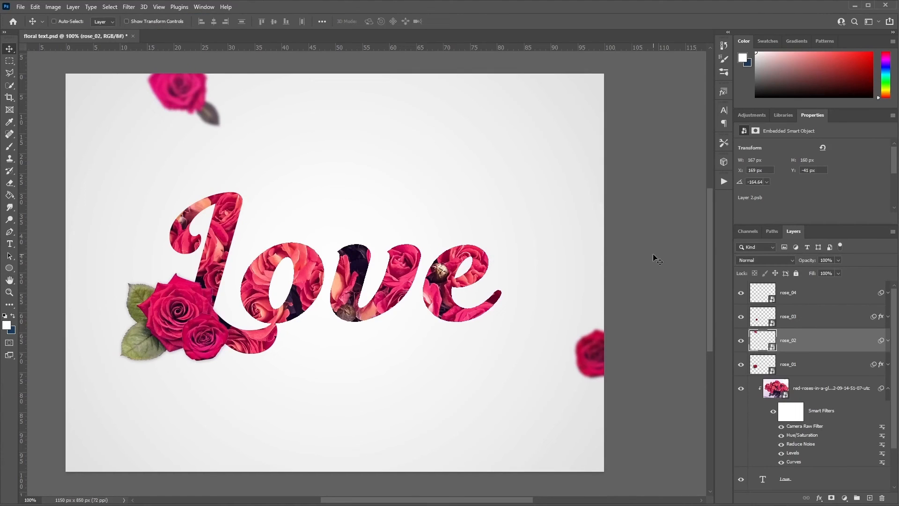
Step: Add a Vibrance adjustment layer above rose_04 with vibrance +5 and saturation -5
key(alt+bracketright)
key(alt+bracketright)
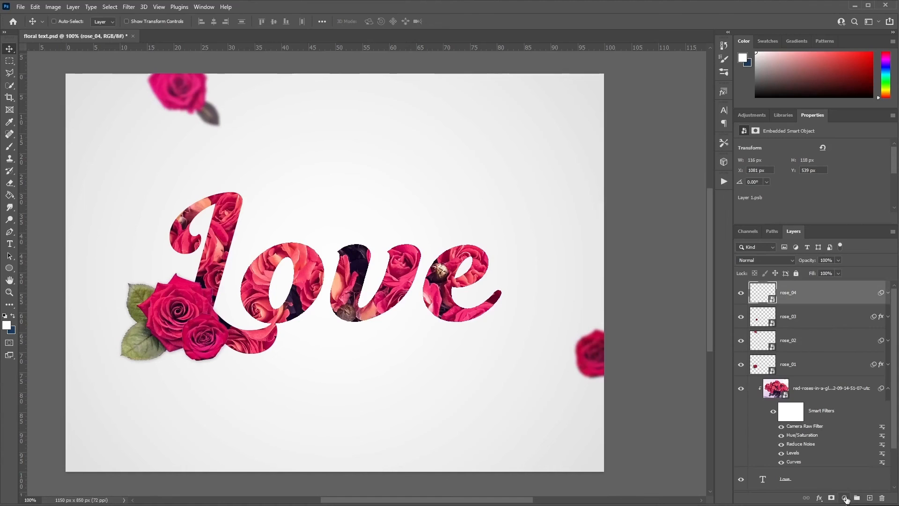
click(845, 500)
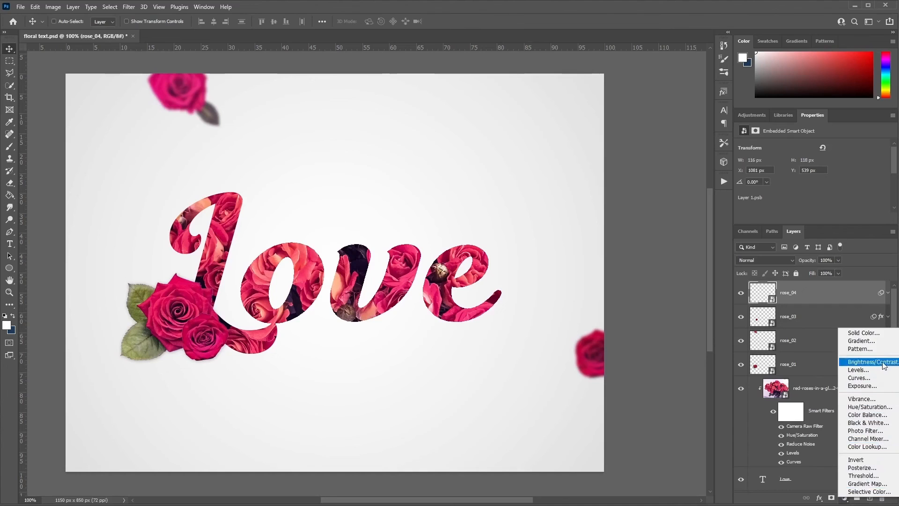
click(889, 399)
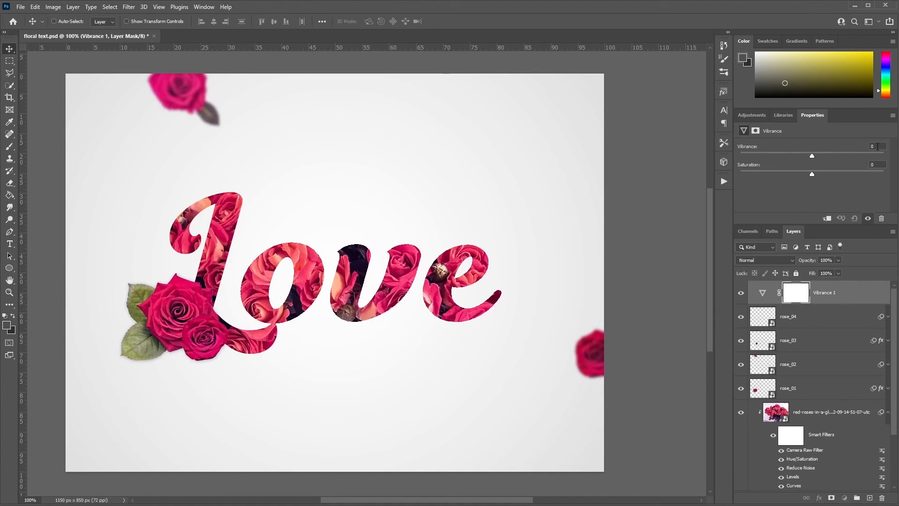
text(5-5)
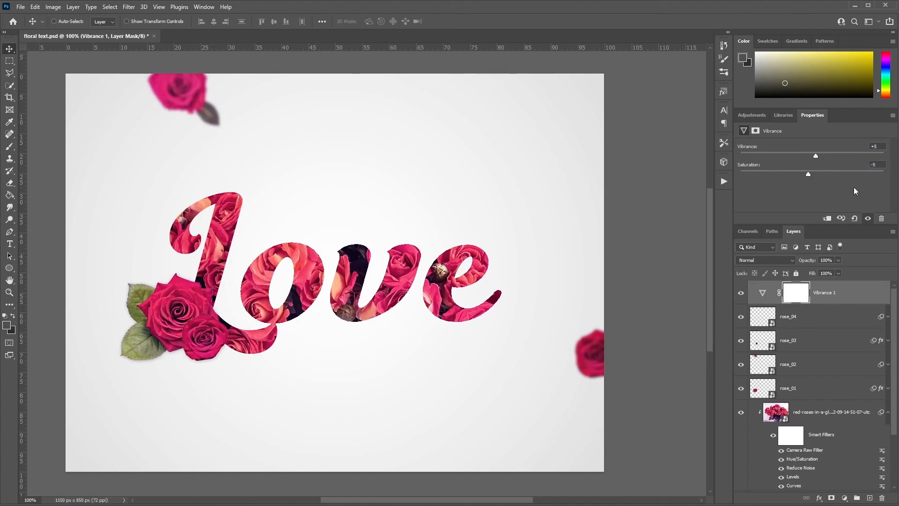
Step: Add a Photo Filter adjustment layer above the Vibrance layer, using the Red filter at 15% density
click(844, 498)
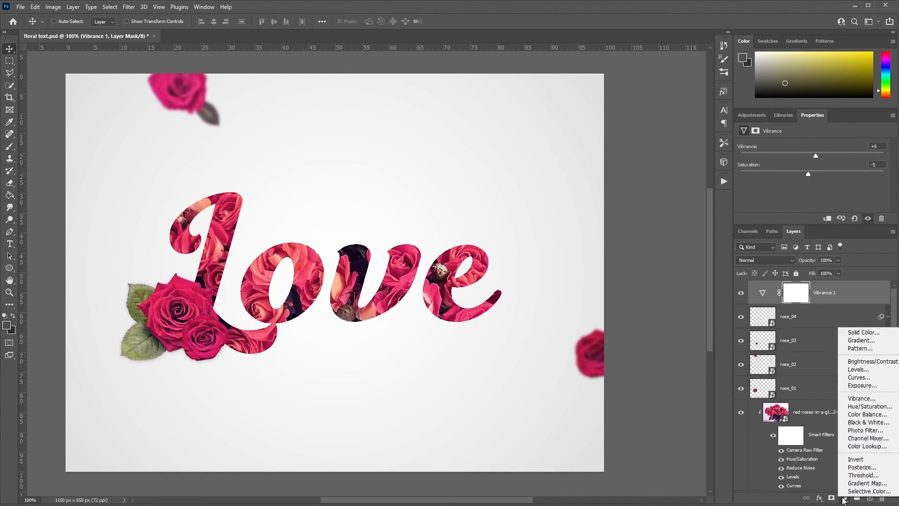
click(884, 435)
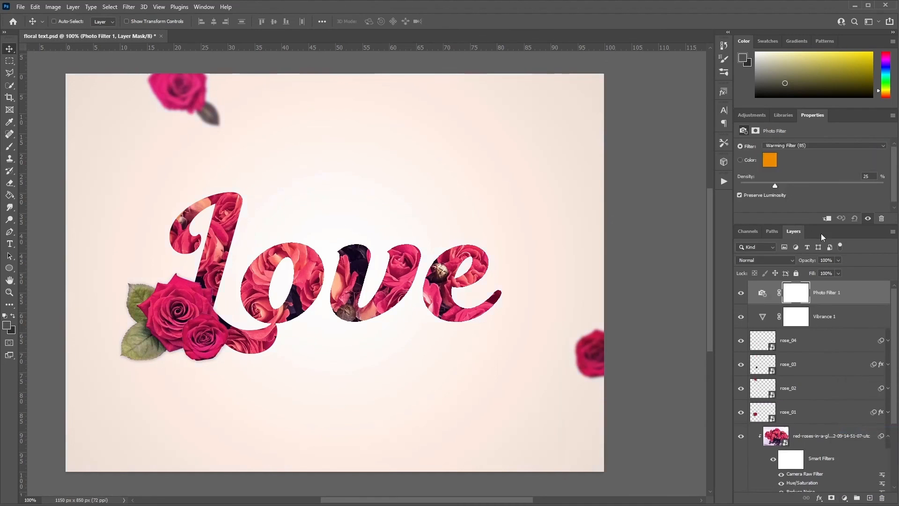
click(885, 146)
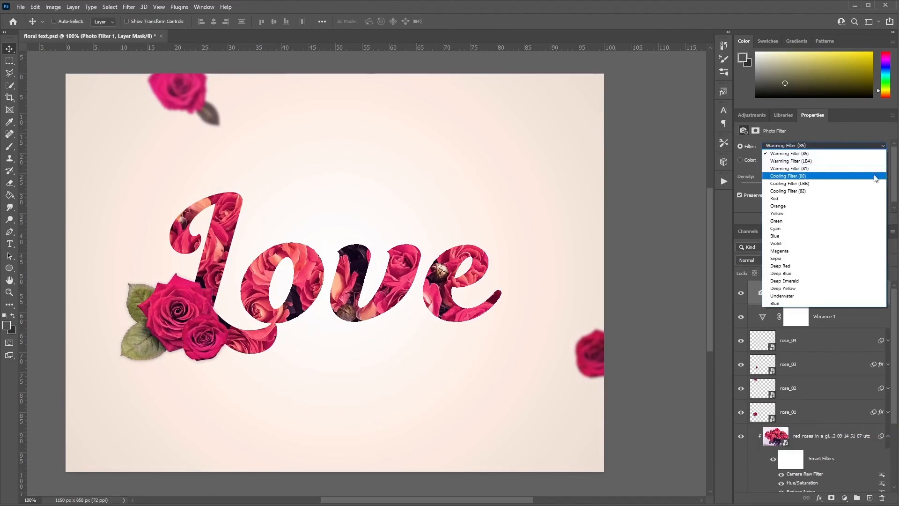
click(862, 198)
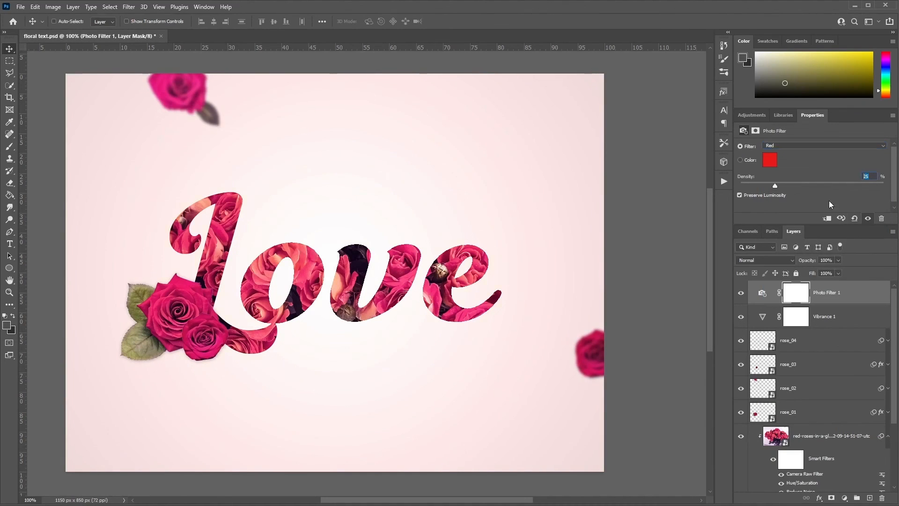
text(15)
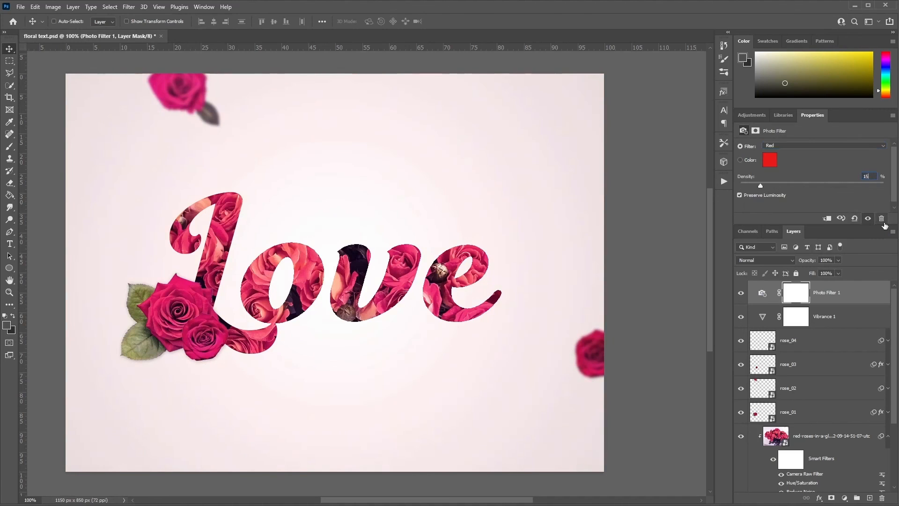